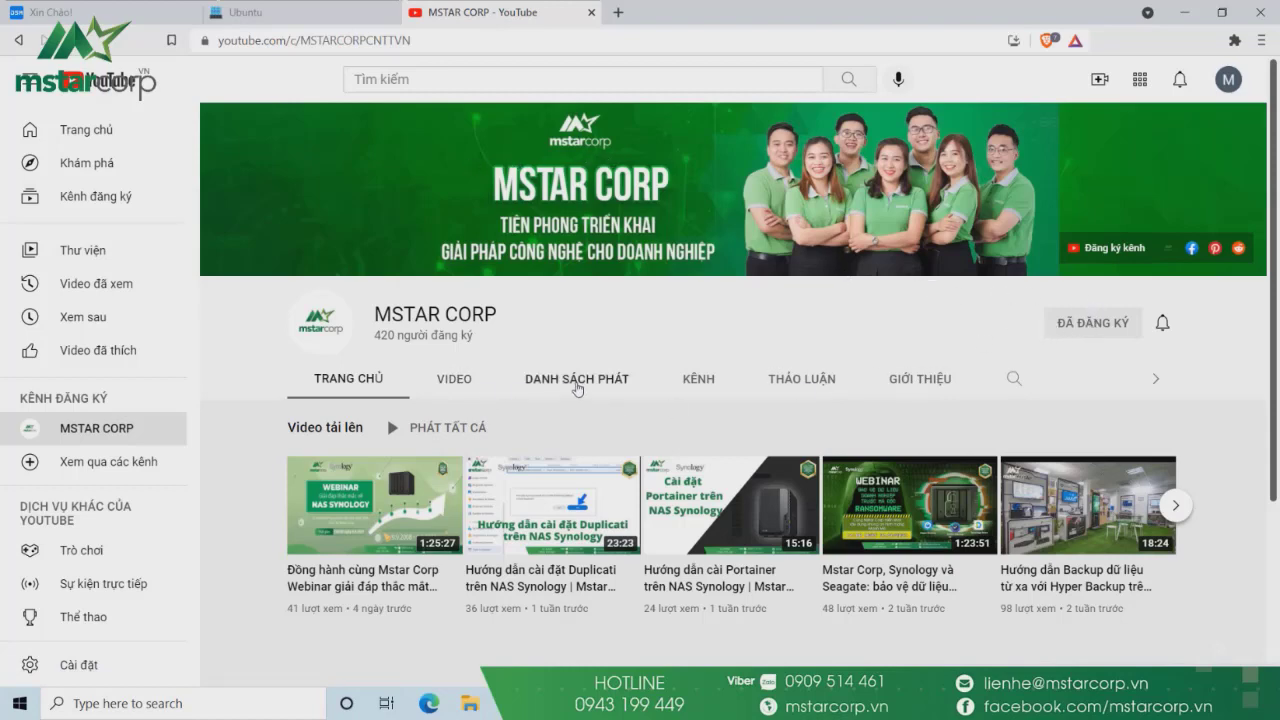
# View the uploaded videos of the MSTAR CORP channel and close the YouTube page
pyautogui.click(462, 388)
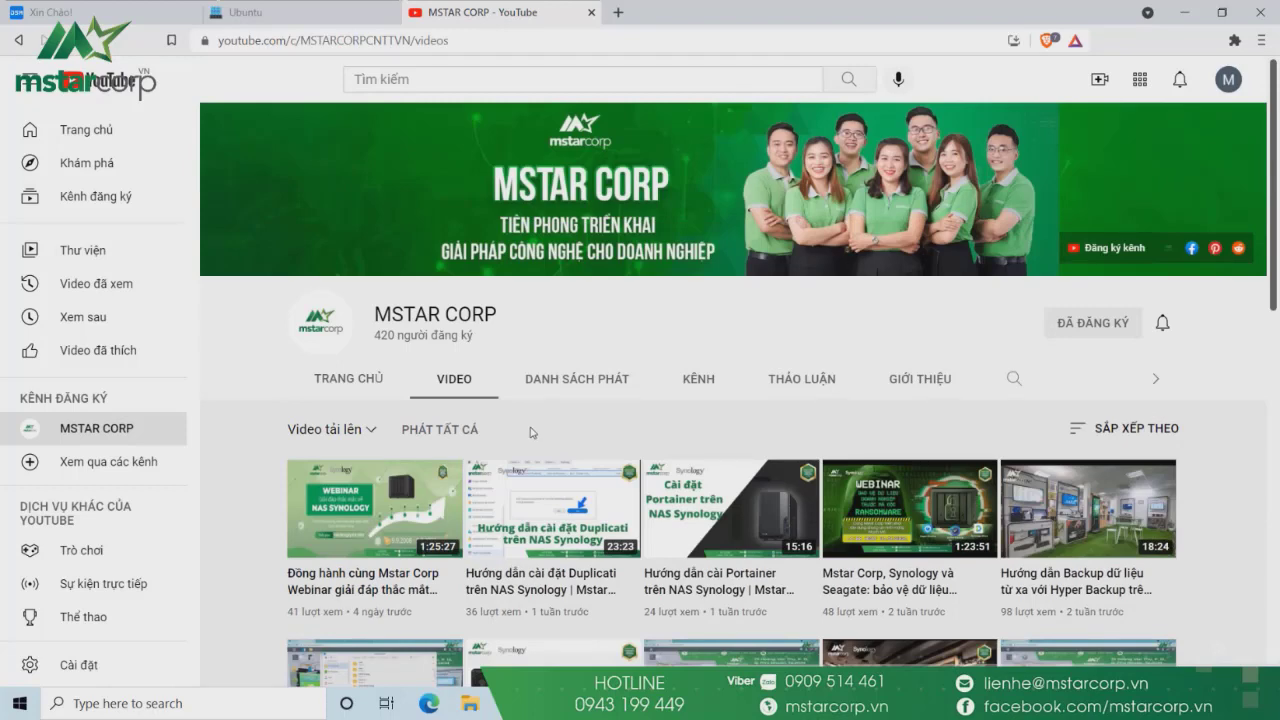
pyautogui.click(592, 13)
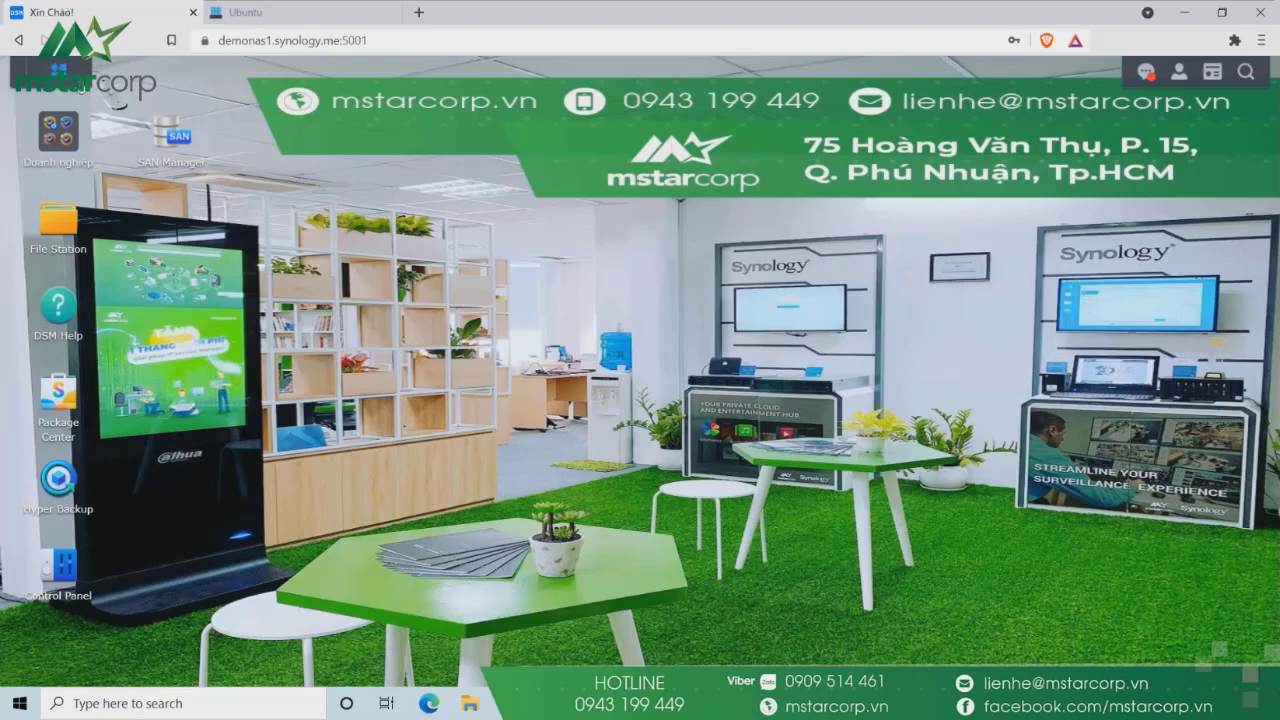
# Check the Active Backup for Business details in Package Center at full window size, and close Package Center
pyautogui.click(58, 70)
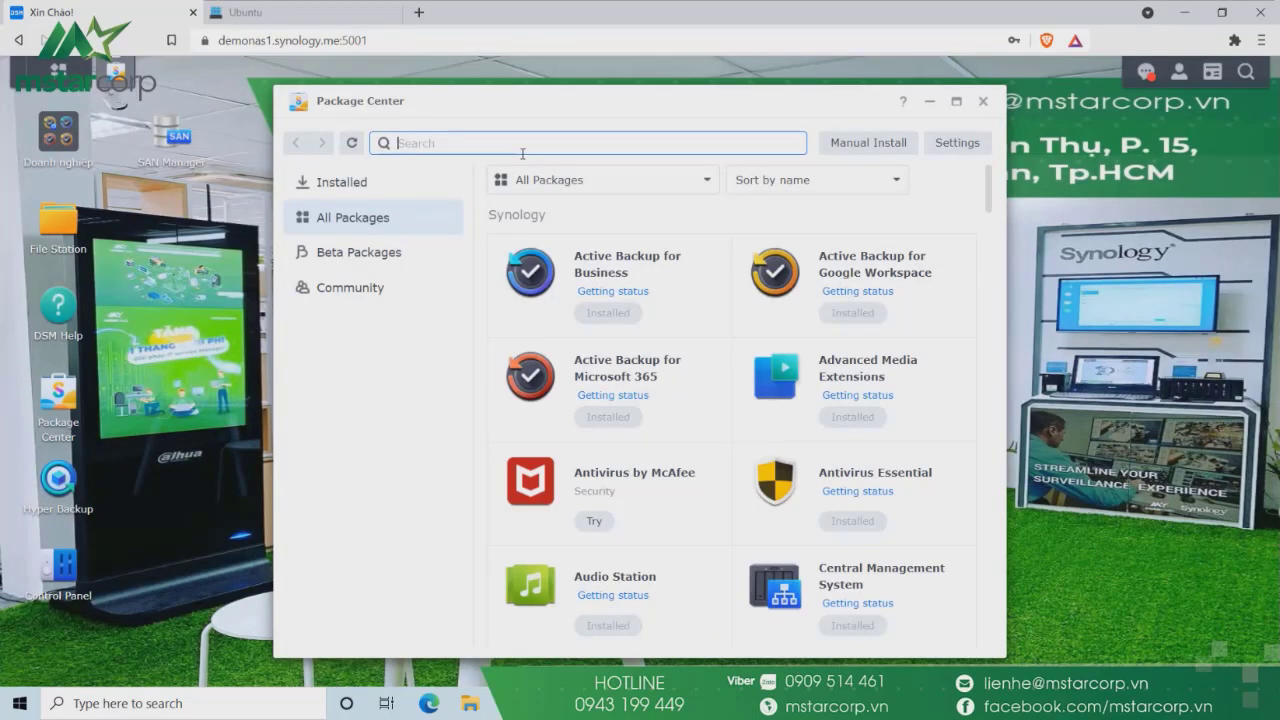
pyautogui.click(605, 281)
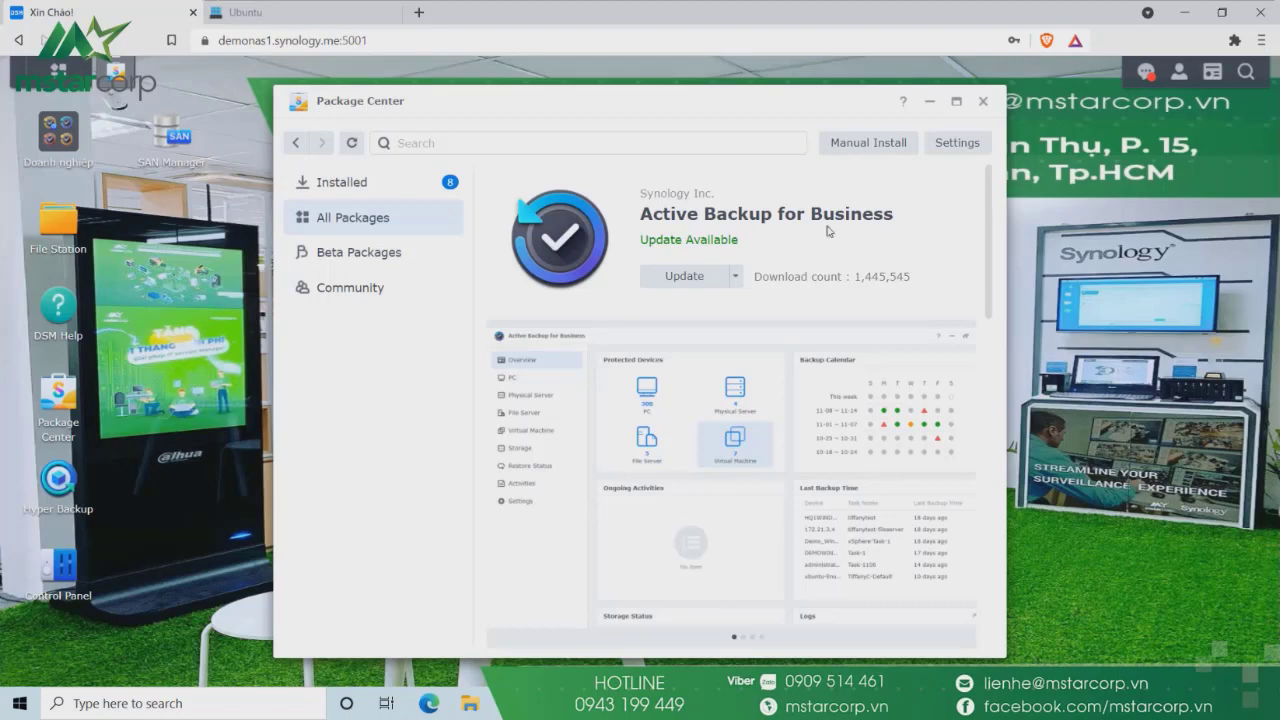
pyautogui.click(954, 104)
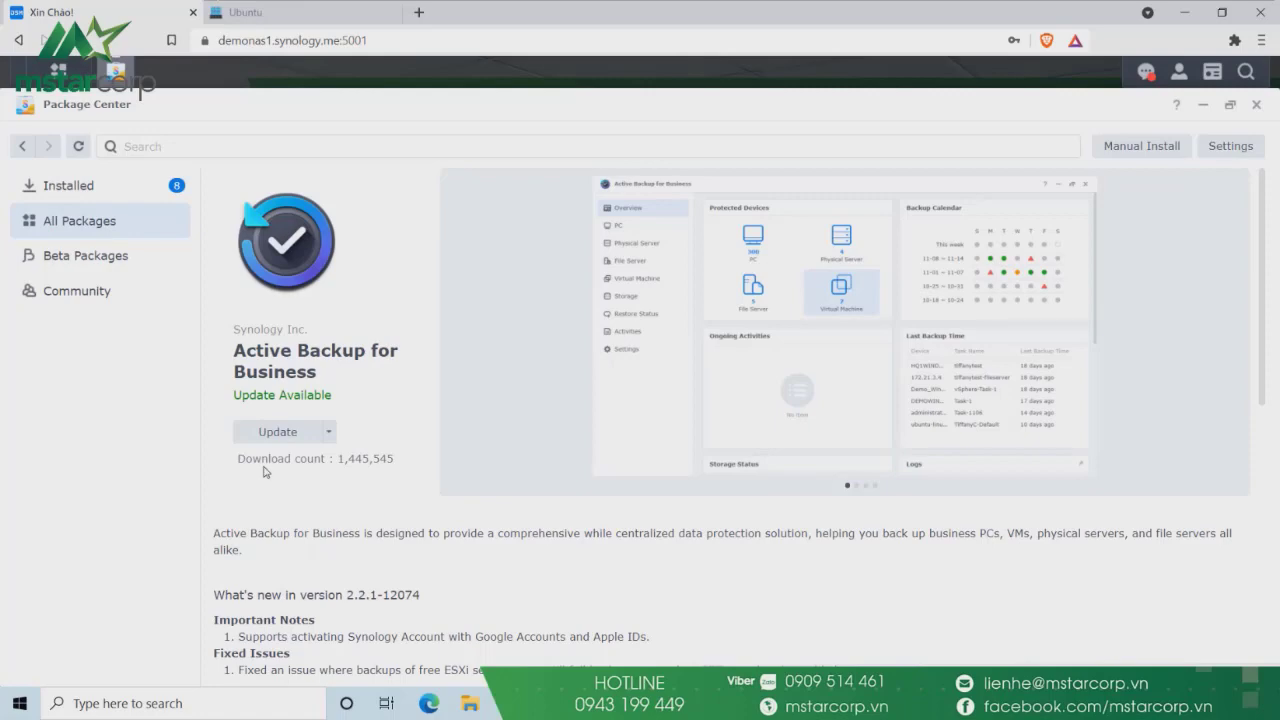
pyautogui.click(1256, 104)
# Open Active Backup for Business and show the Linux devices among the physical servers
pyautogui.click(20, 70)
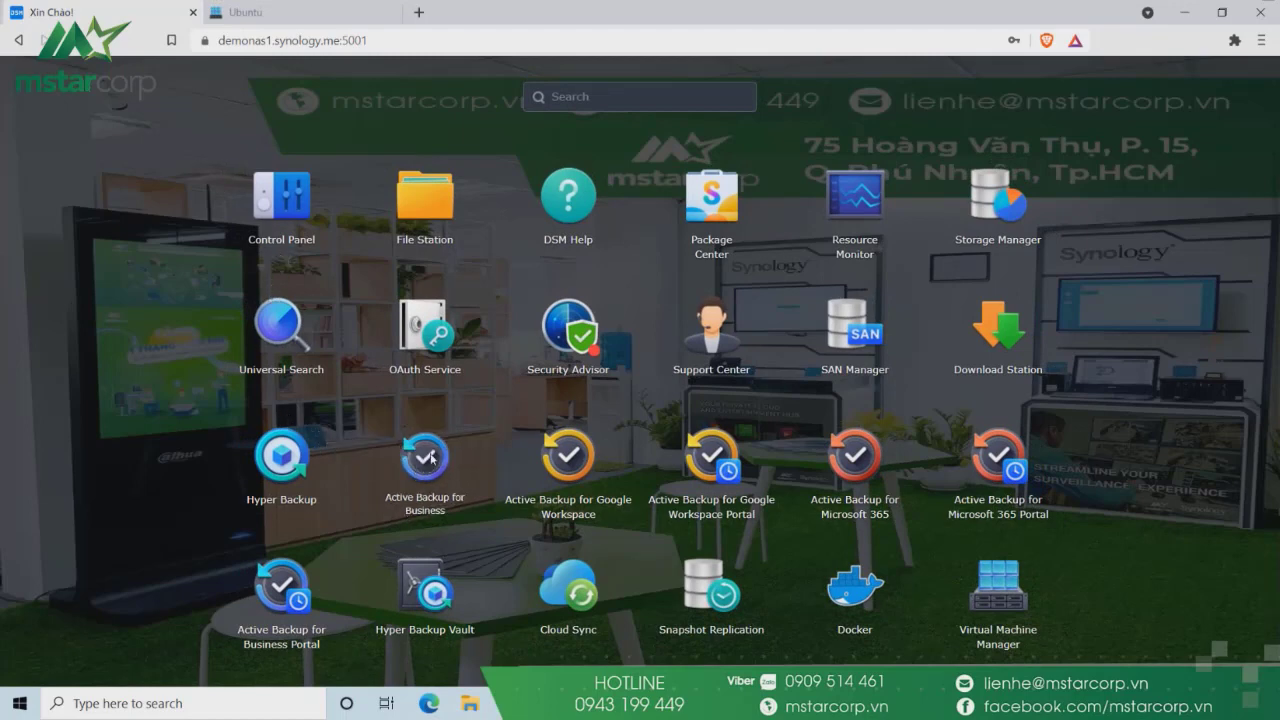
pyautogui.click(421, 469)
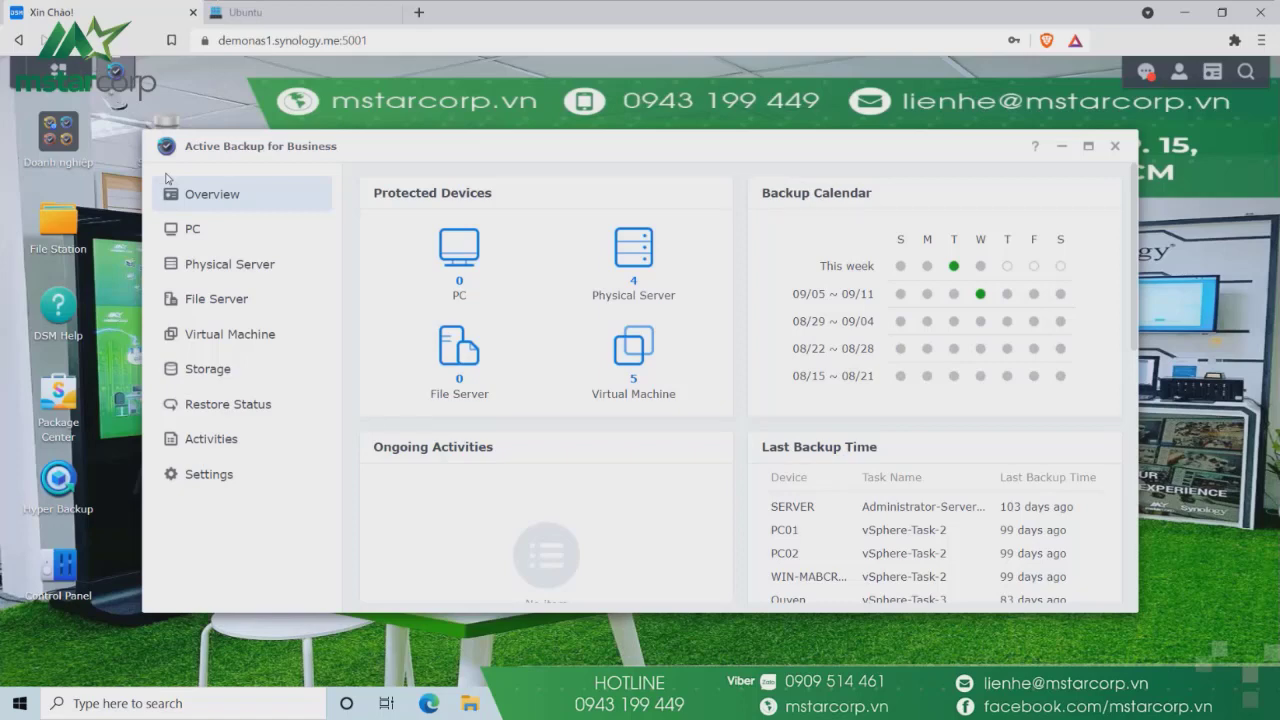
pyautogui.click(228, 265)
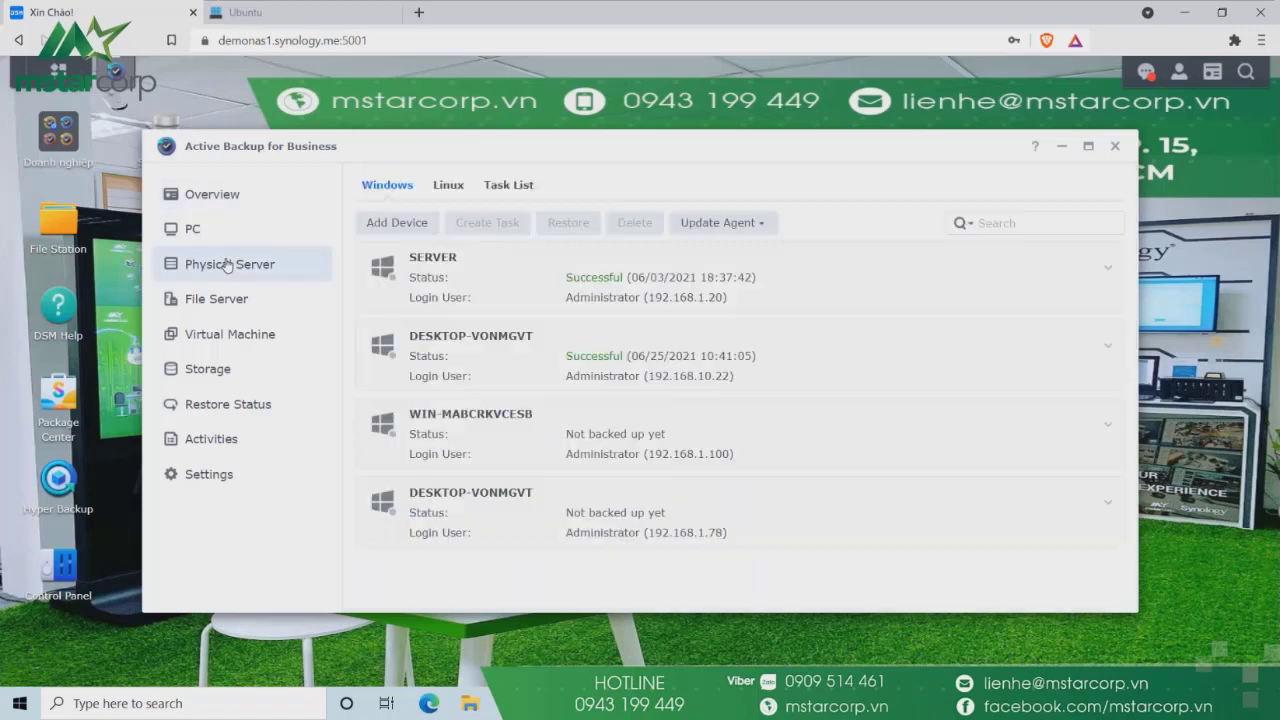
pyautogui.click(436, 193)
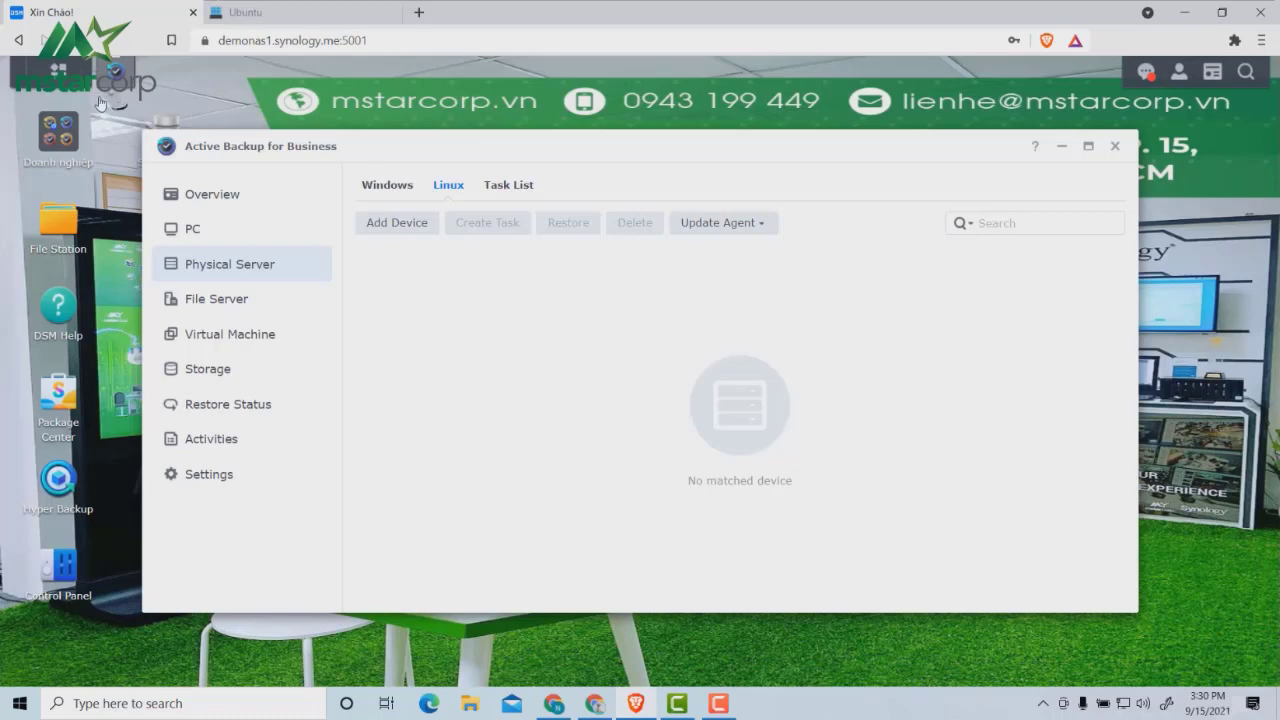
# Switch to the Ubuntu virtual machine and unlock the demo account by entering its password
pyautogui.click(262, 14)
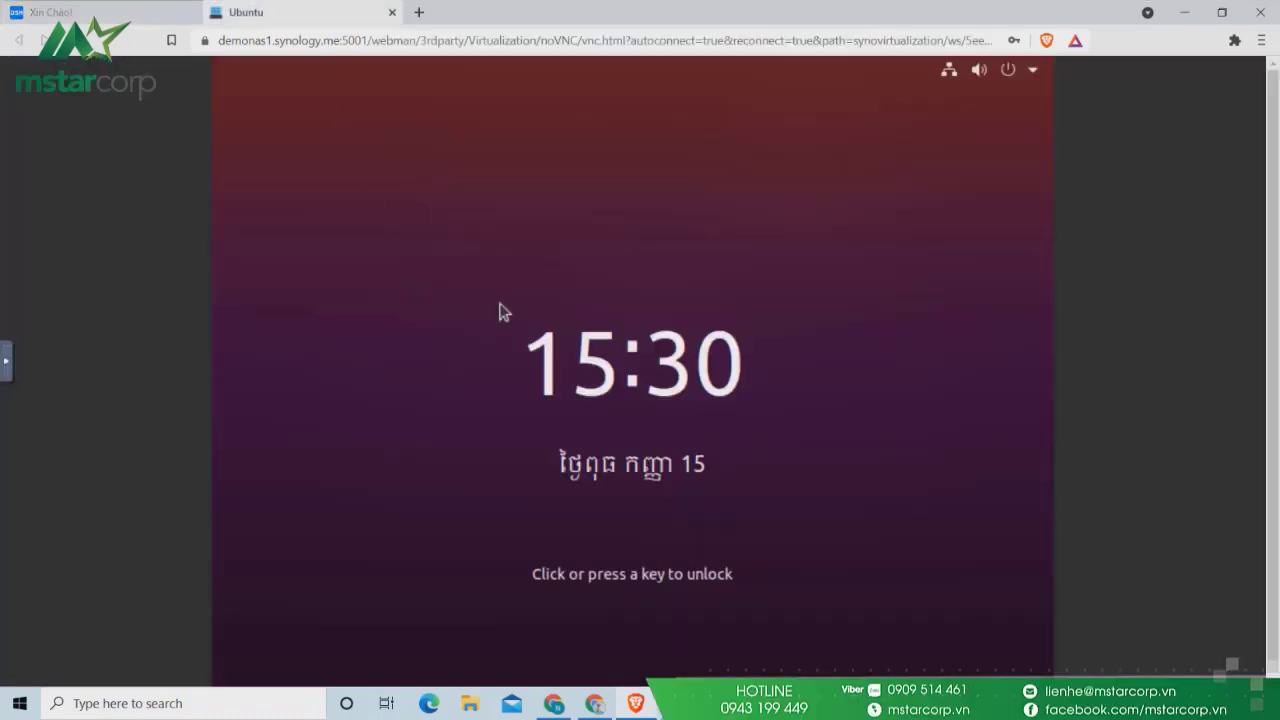
pyautogui.click(572, 332)
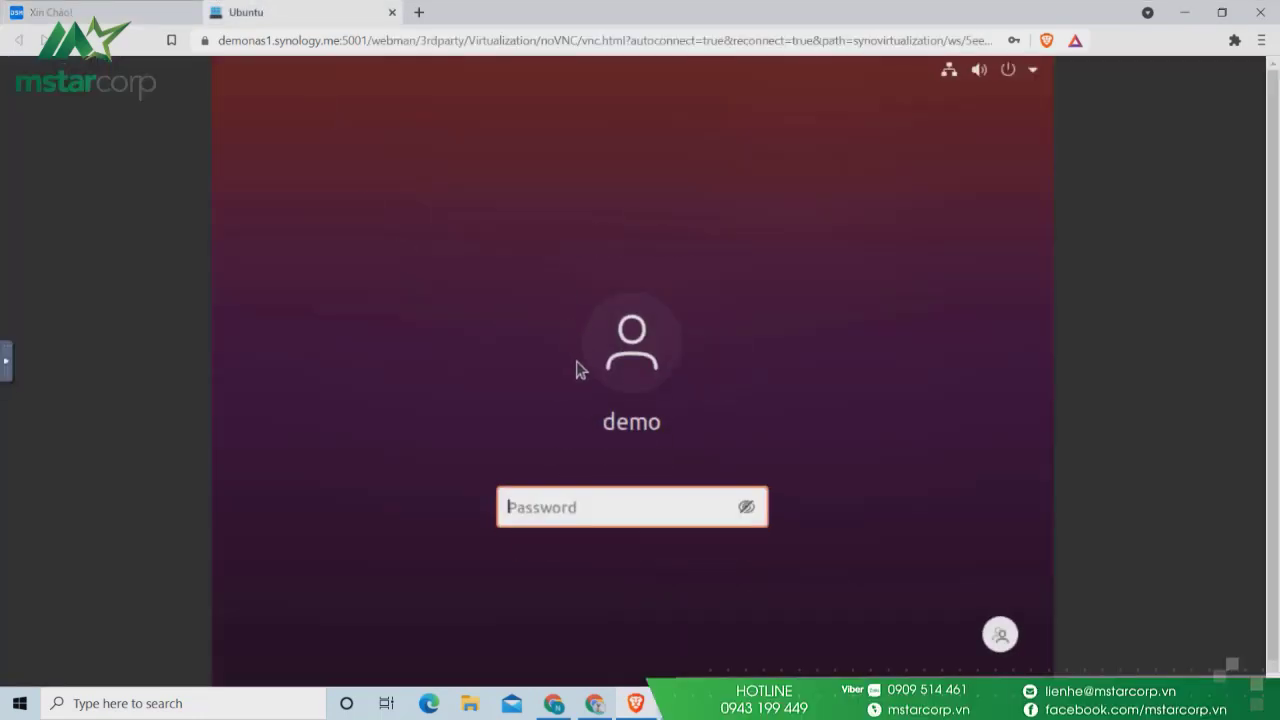
pyautogui.write('********')
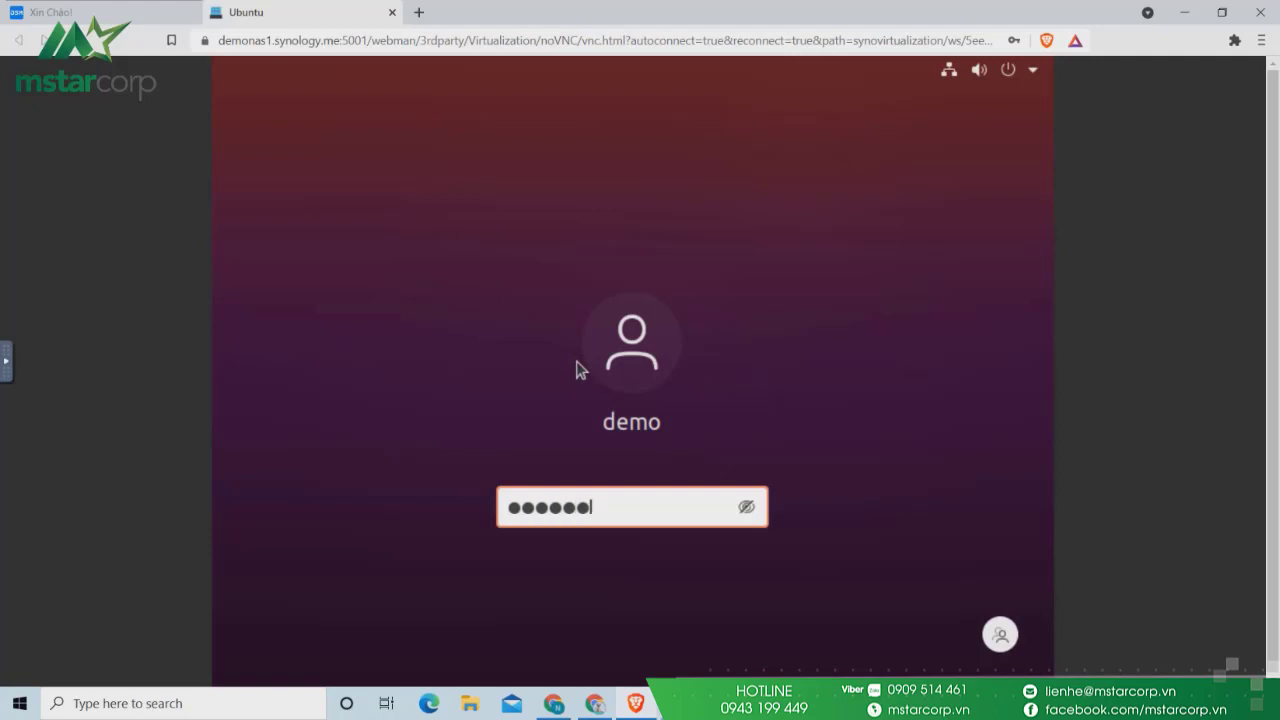
pyautogui.write('*')
pyautogui.press('Return')
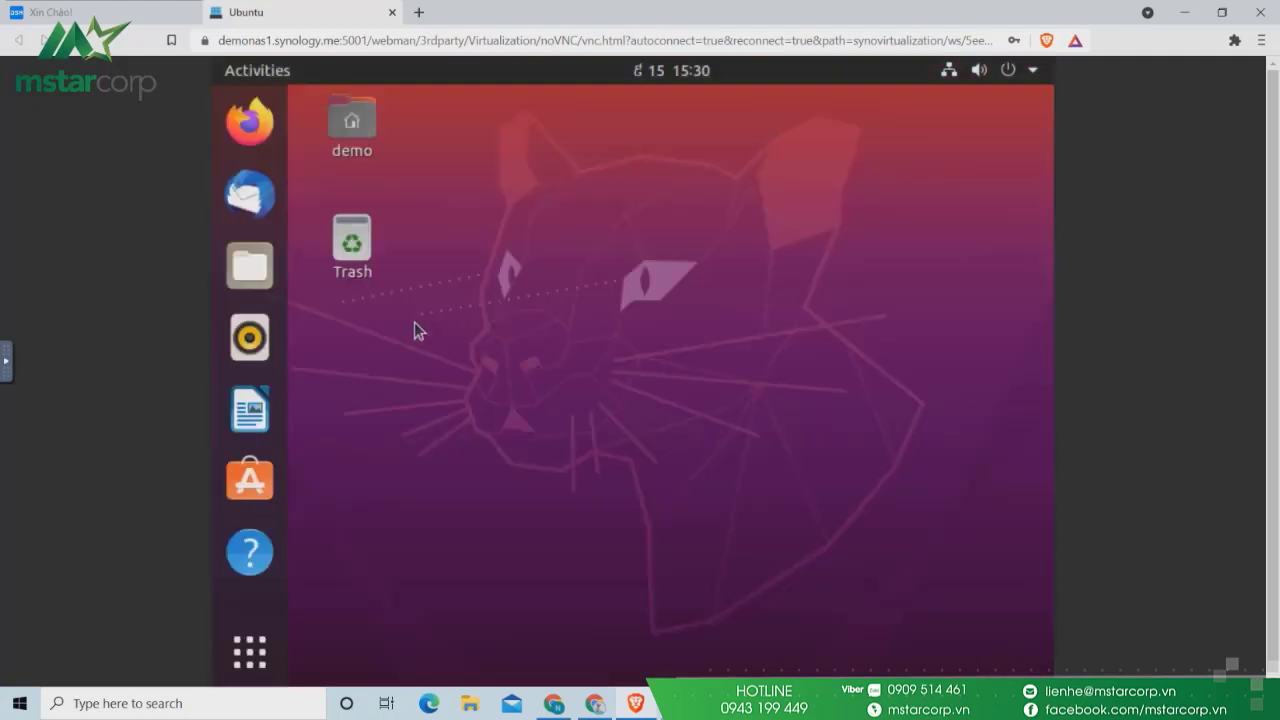
# Launch the Firefox web browser on the Ubuntu desktop
pyautogui.click(414, 321)
pyautogui.moveTo(416, 207); pyautogui.dragTo(260, 135)
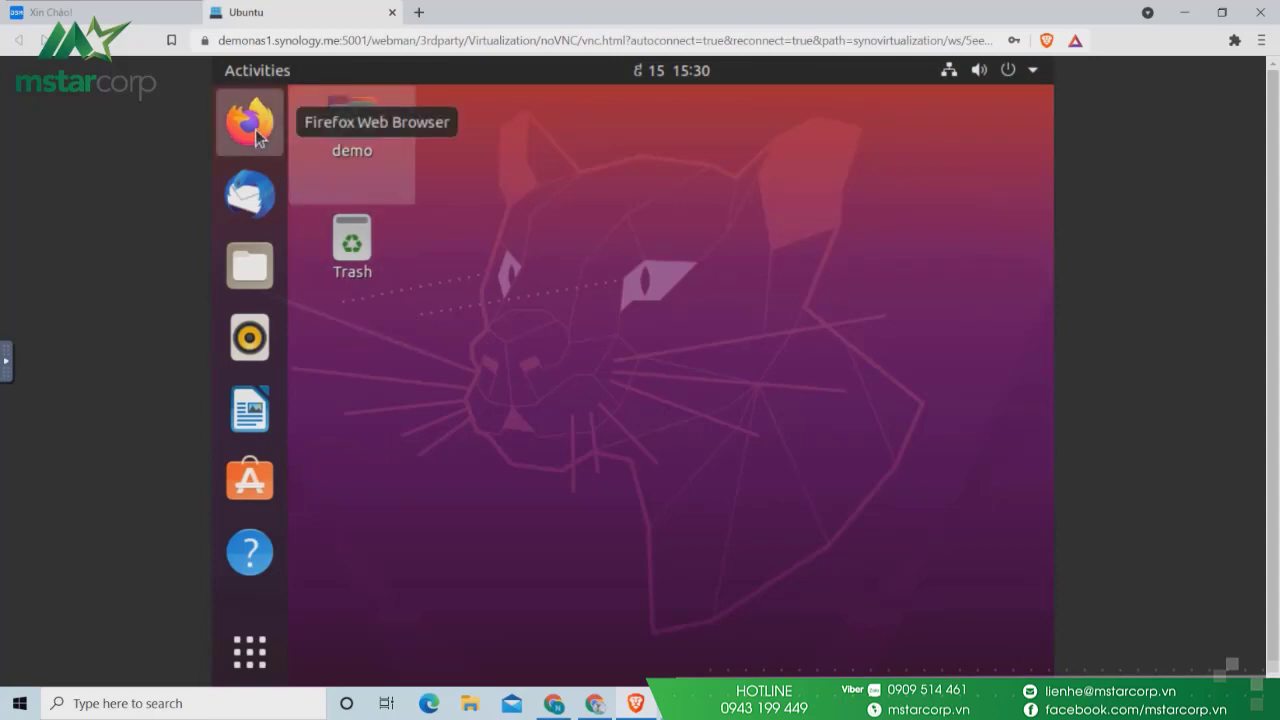
pyautogui.click(260, 135)
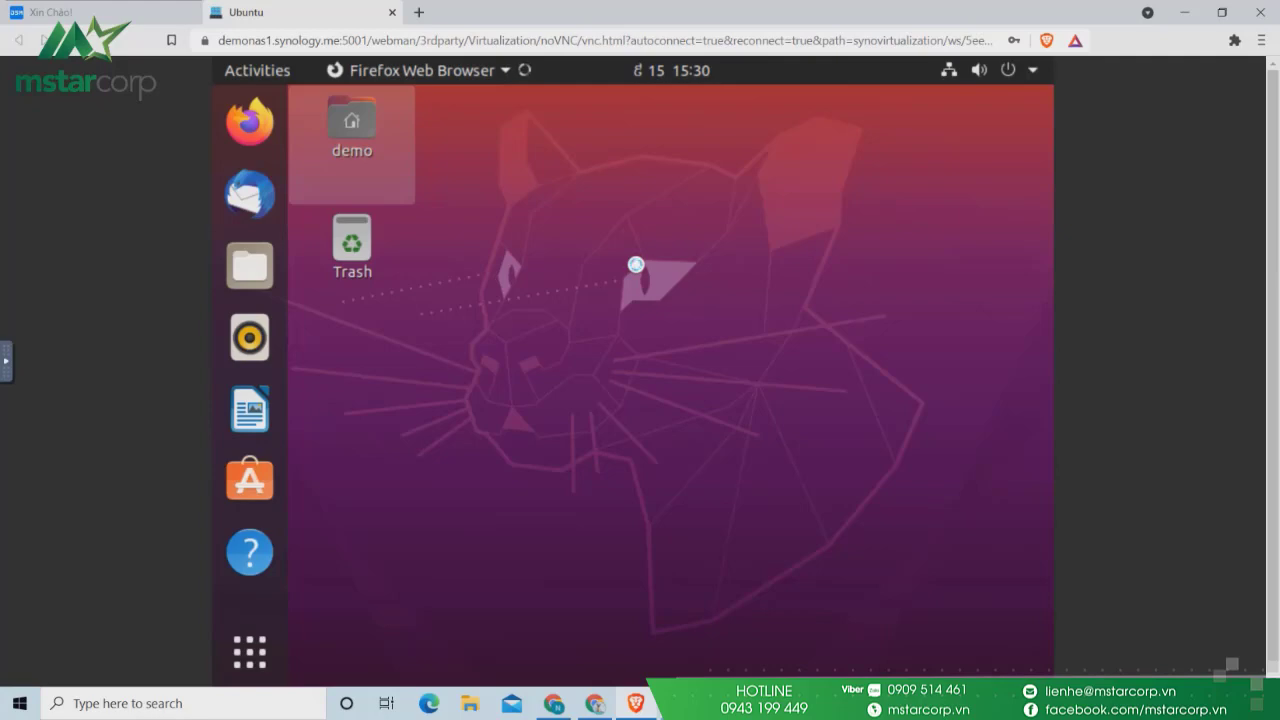
# Load the Synology website in a new browser tab and go to its Download Center
pyautogui.click(419, 12)
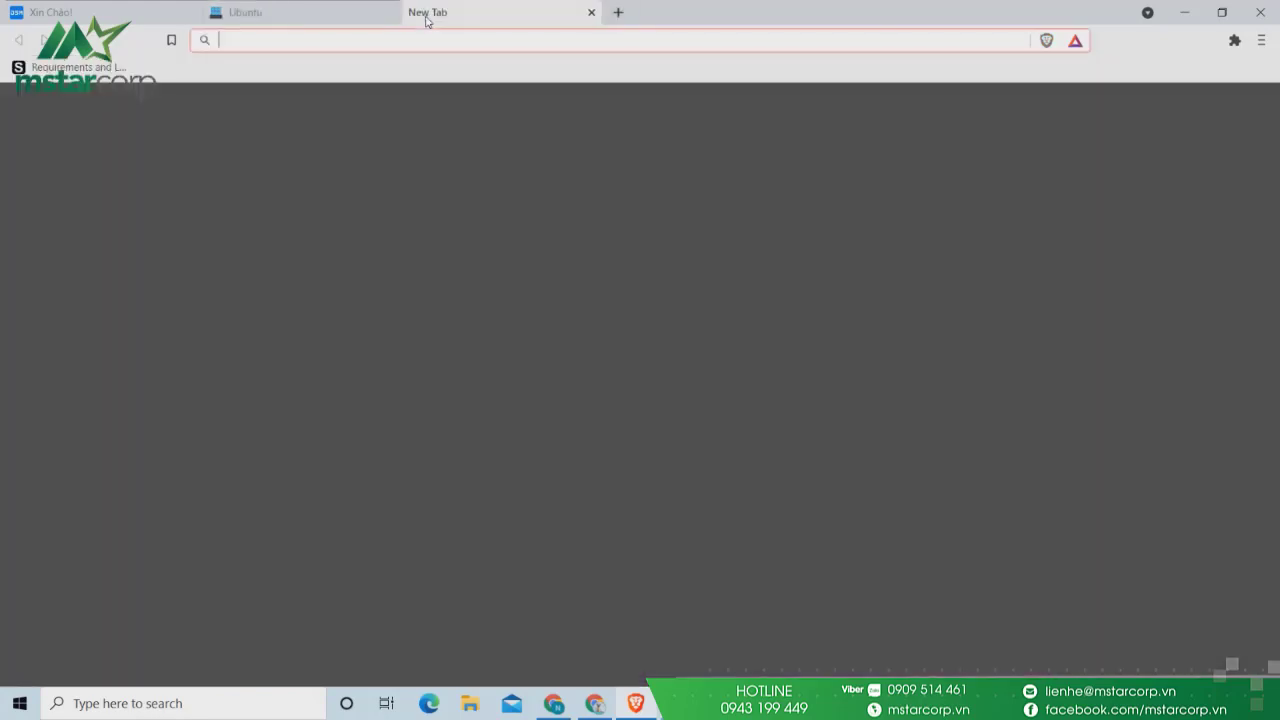
pyautogui.write('syno')
pyautogui.press('Return')
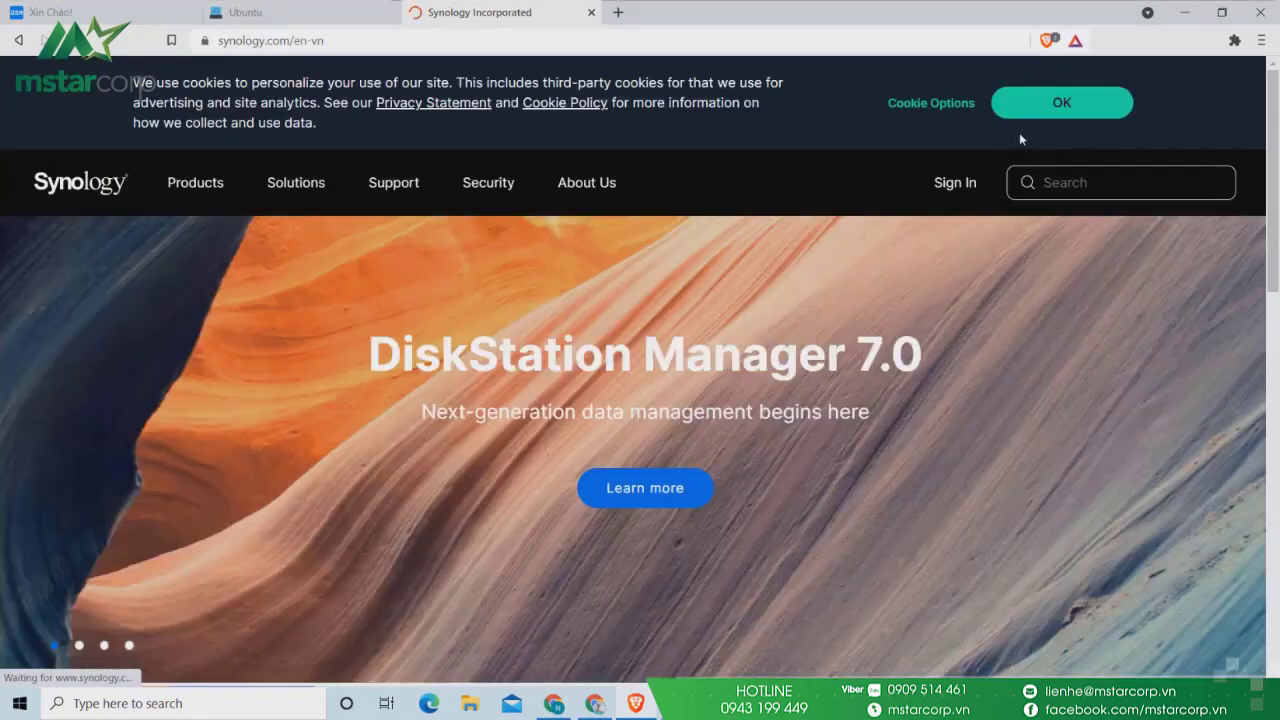
pyautogui.moveTo(384, 182)
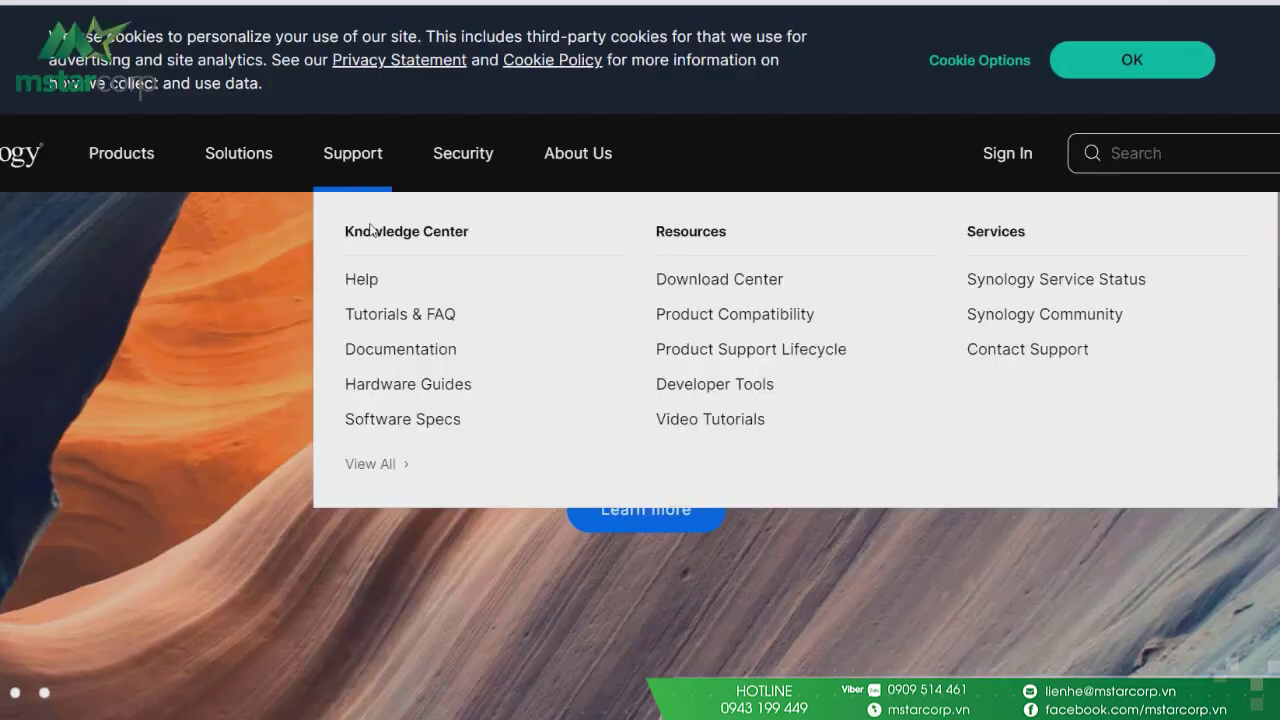
pyautogui.click(691, 284)
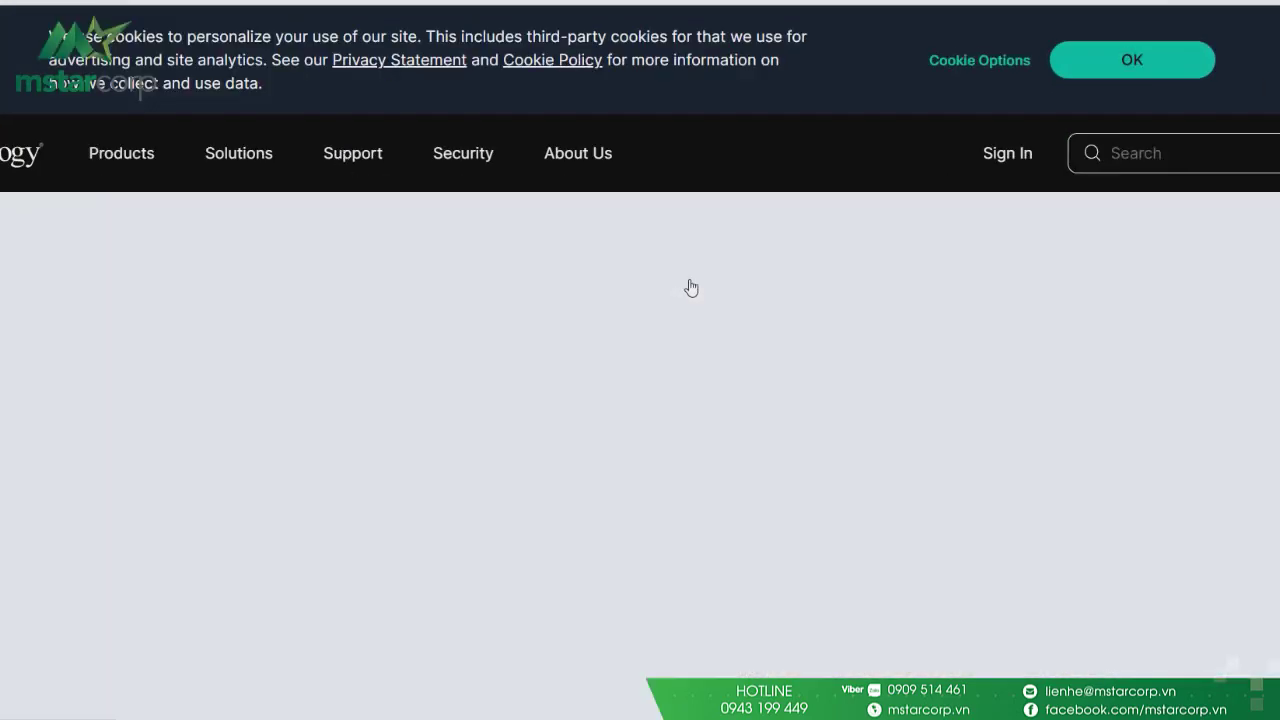
# Select NAS as the product type and DS920+ as the model in the Download Center
pyautogui.scroll(-3, 331, 366)
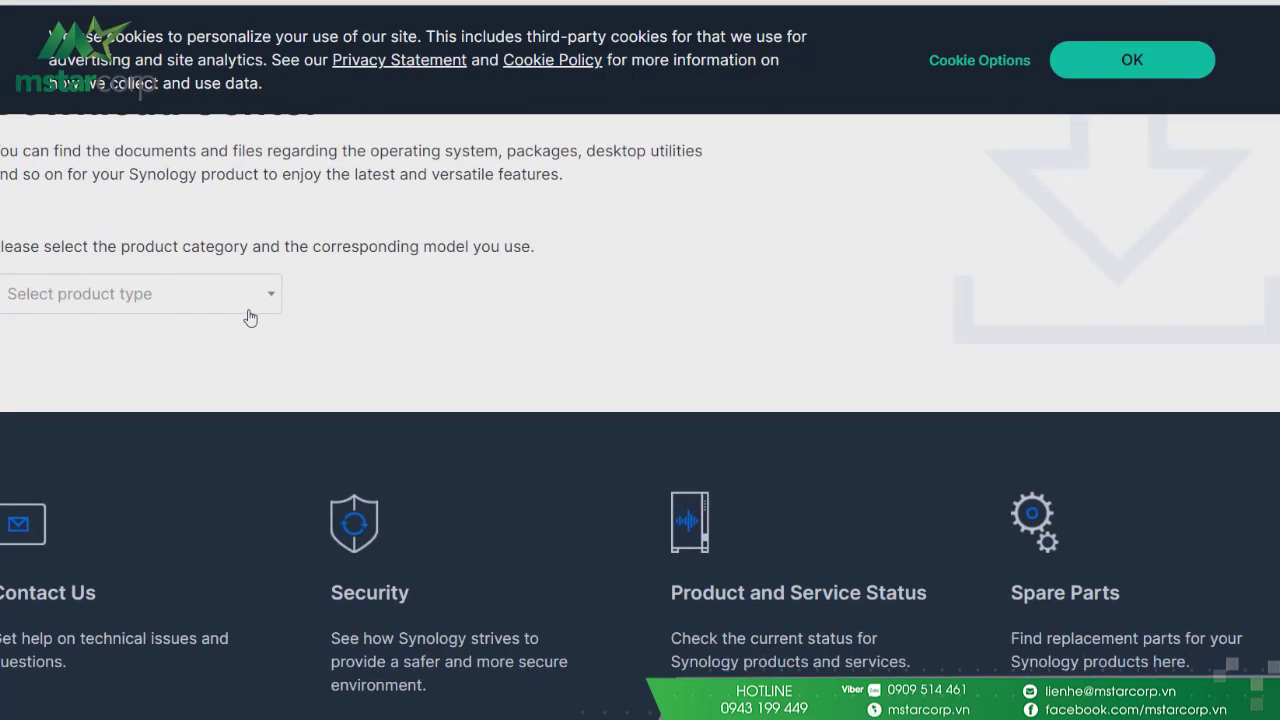
pyautogui.click(249, 312)
pyautogui.click(215, 325)
pyautogui.click(350, 306)
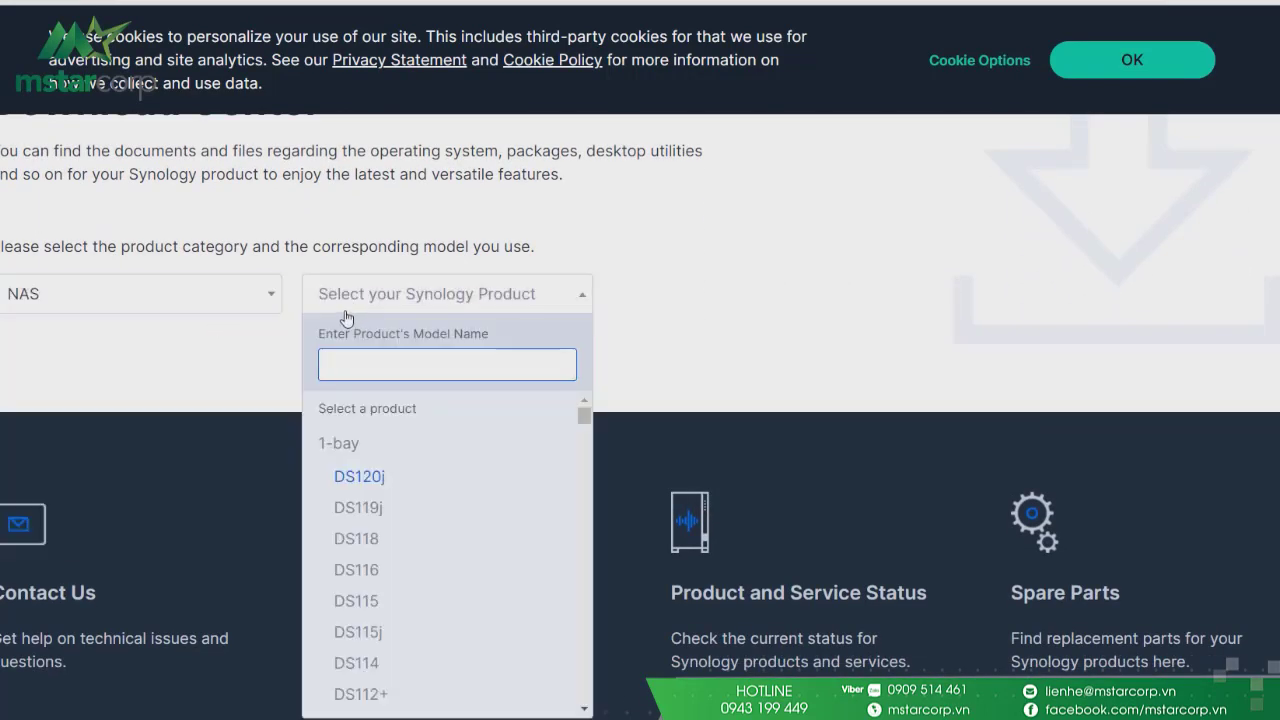
pyautogui.write('ds9')
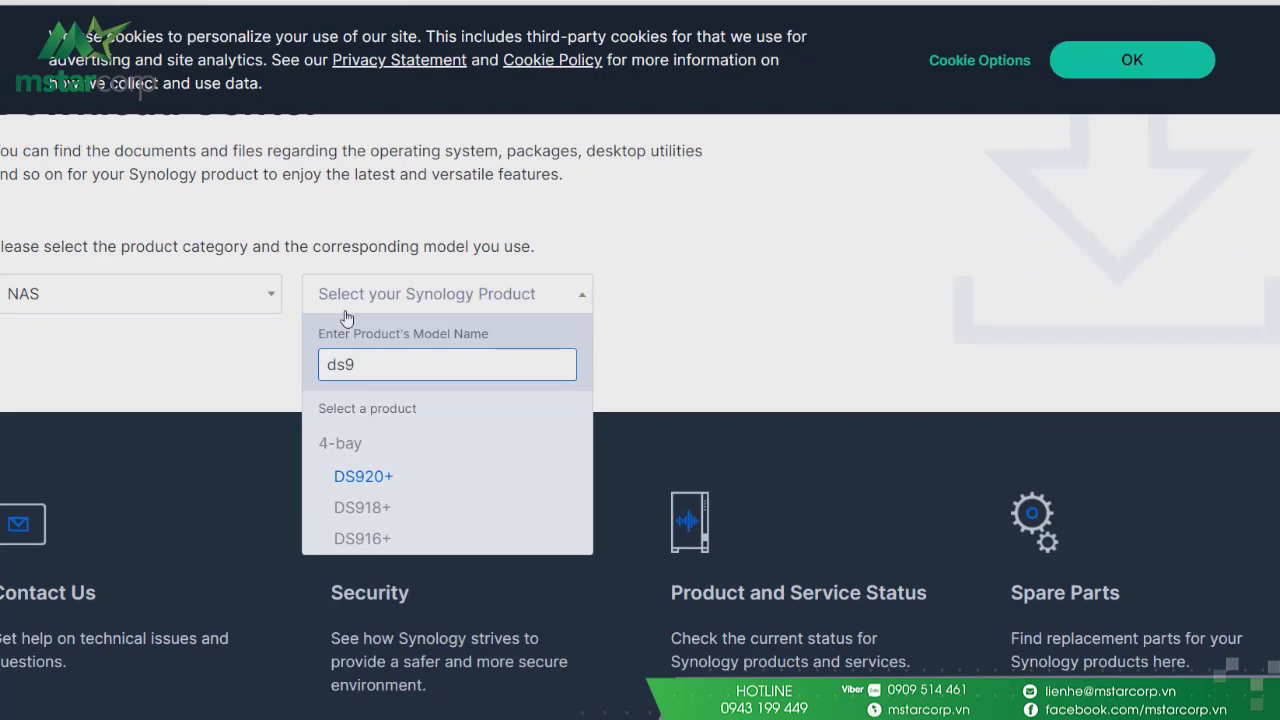
pyautogui.click(403, 476)
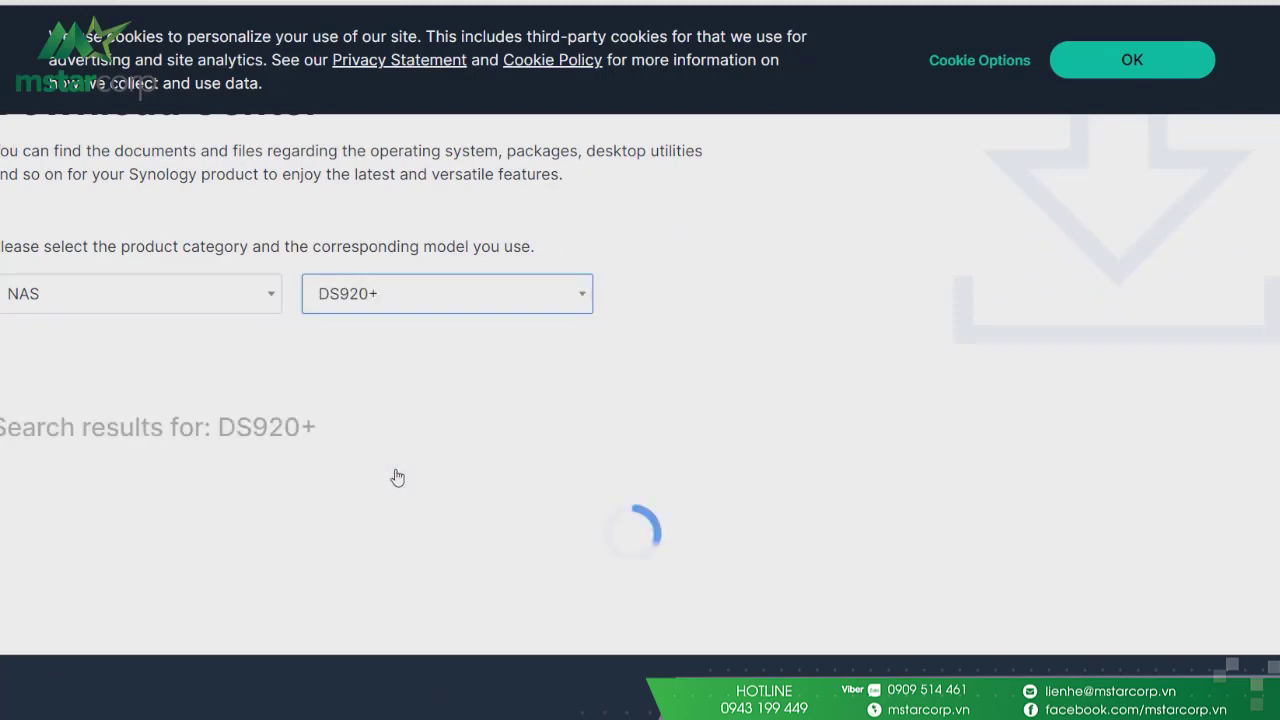
# Find Synology Active Backup for Business Agent among the DS920+ desktop utilities and start its download
pyautogui.scroll(-3, 409, 451)
pyautogui.click(225, 166)
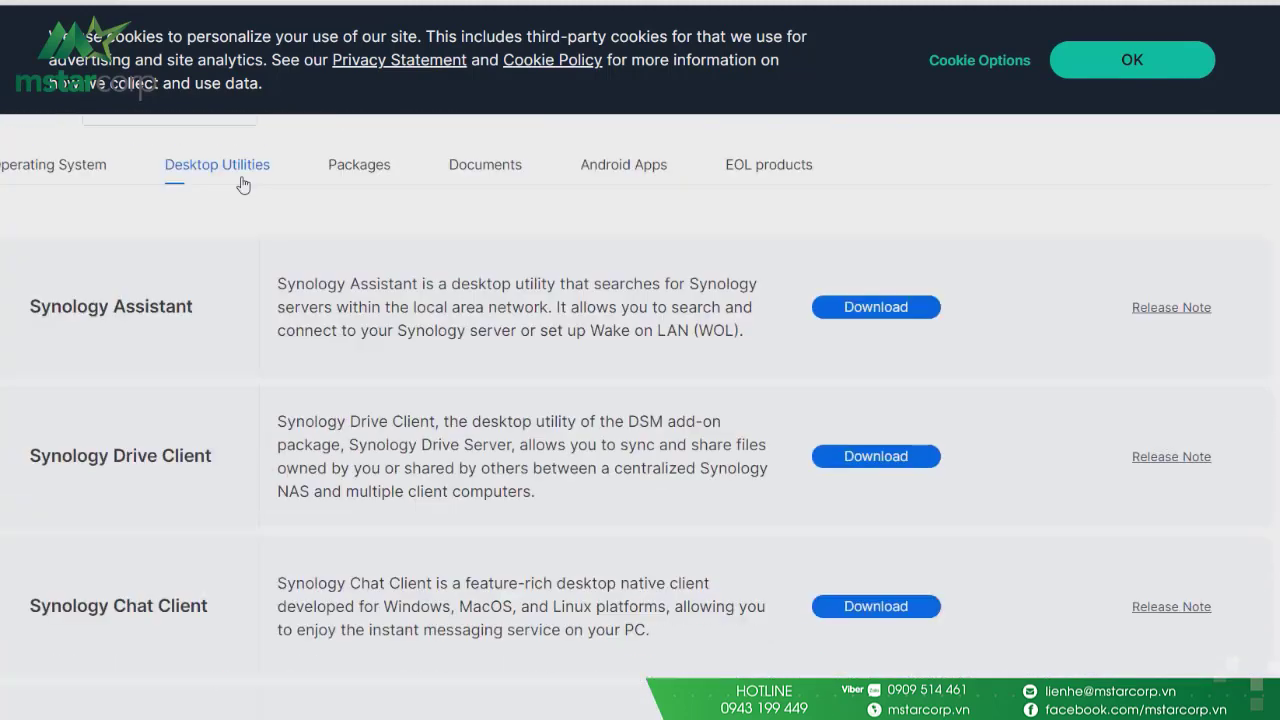
pyautogui.click(337, 165)
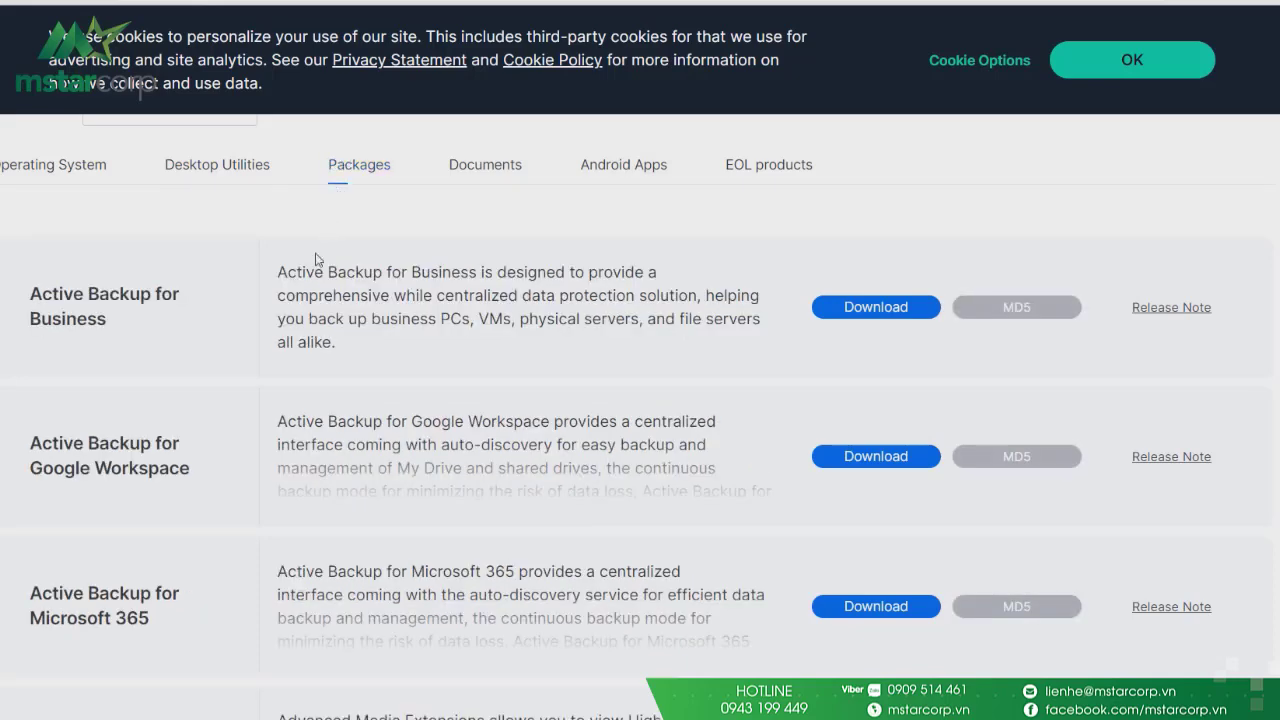
pyautogui.click(220, 168)
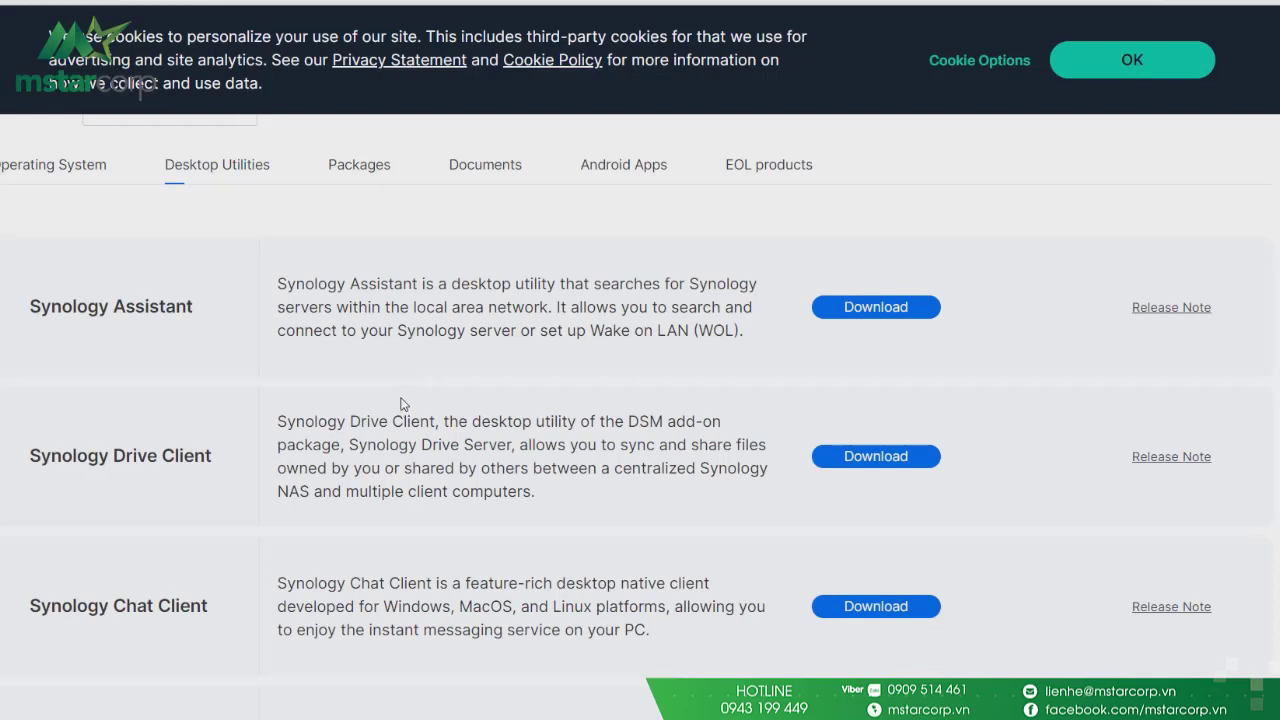
pyautogui.scroll(-2, 396, 403)
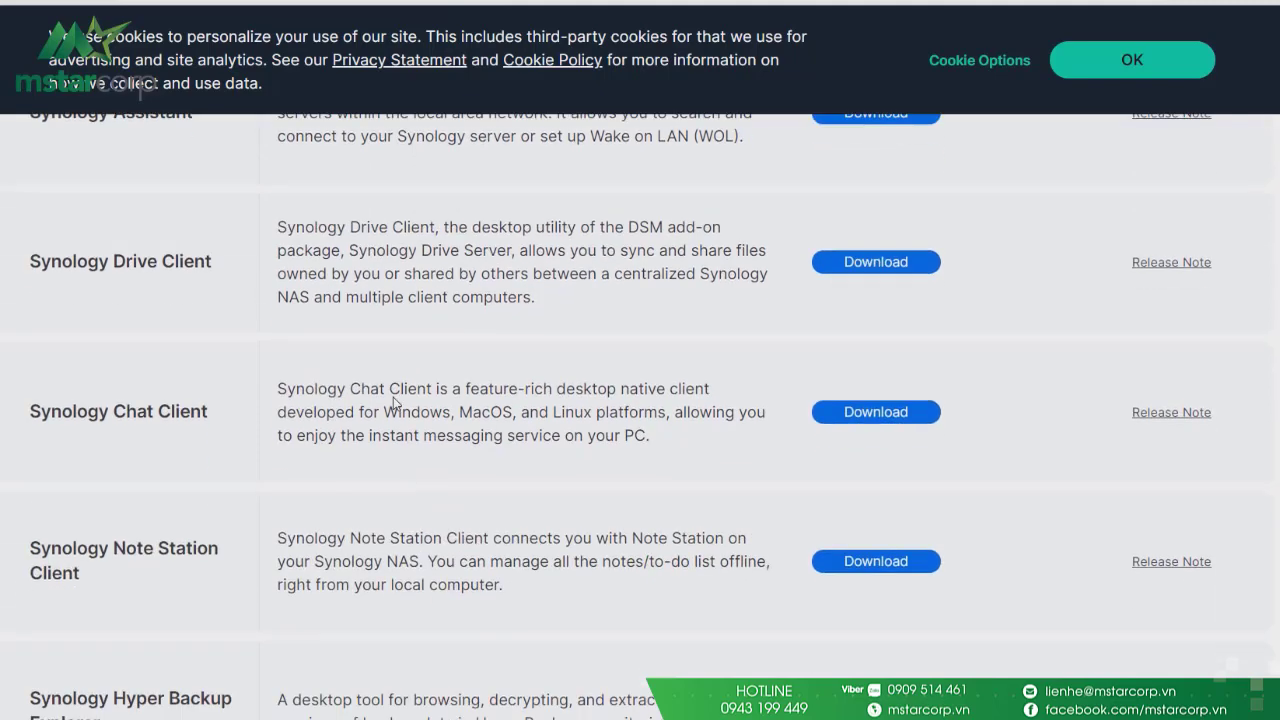
pyautogui.scroll(2, 395, 403)
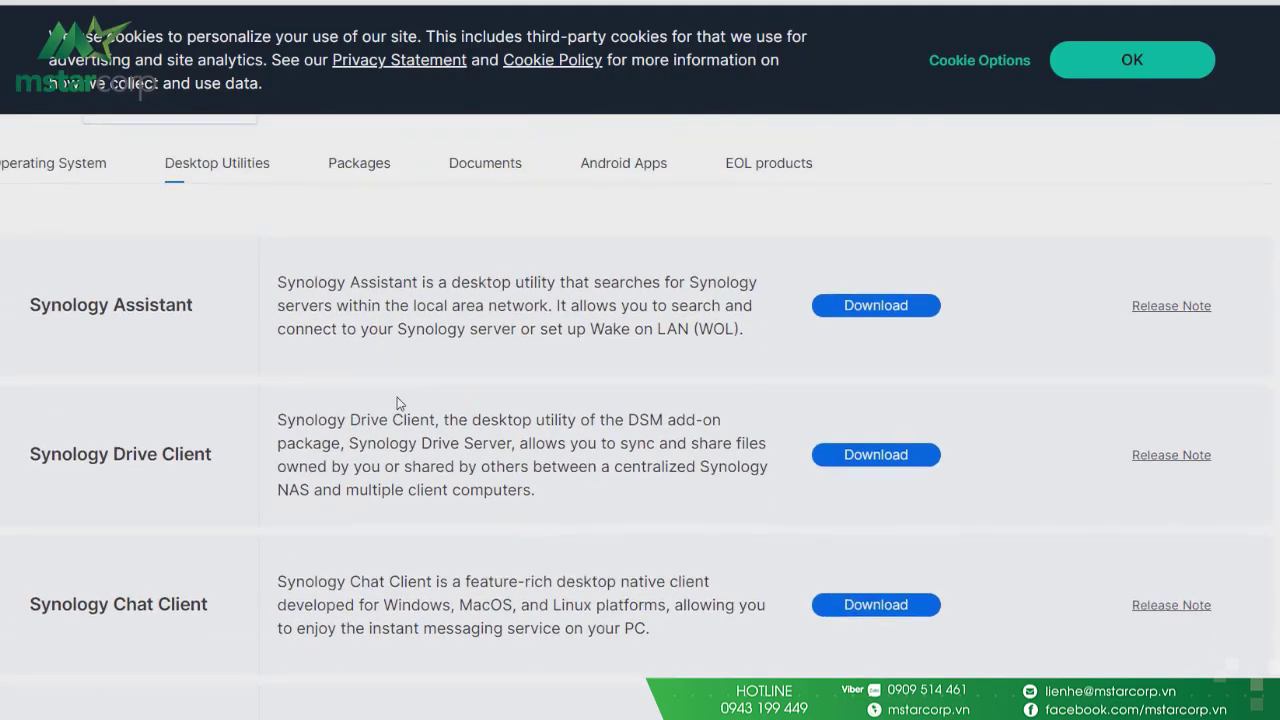
pyautogui.scroll(-2, 397, 403)
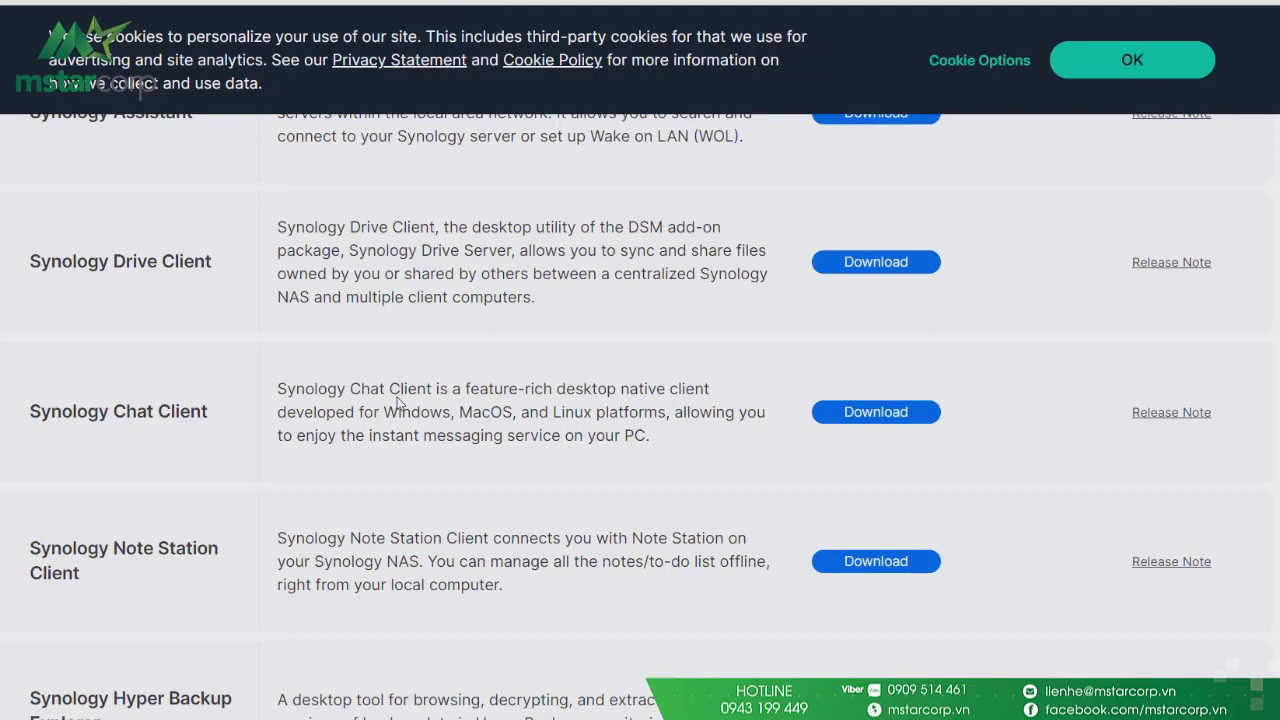
pyautogui.scroll(-1, 396, 403)
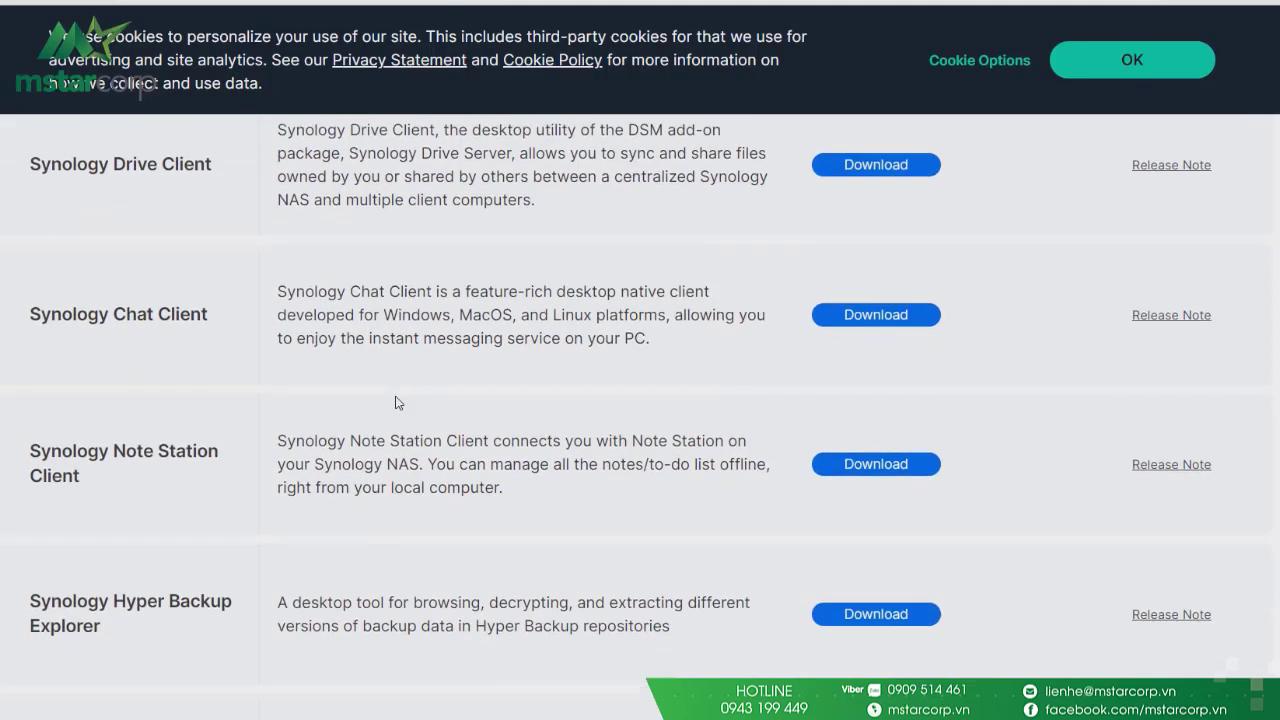
pyautogui.scroll(-4, 405, 385)
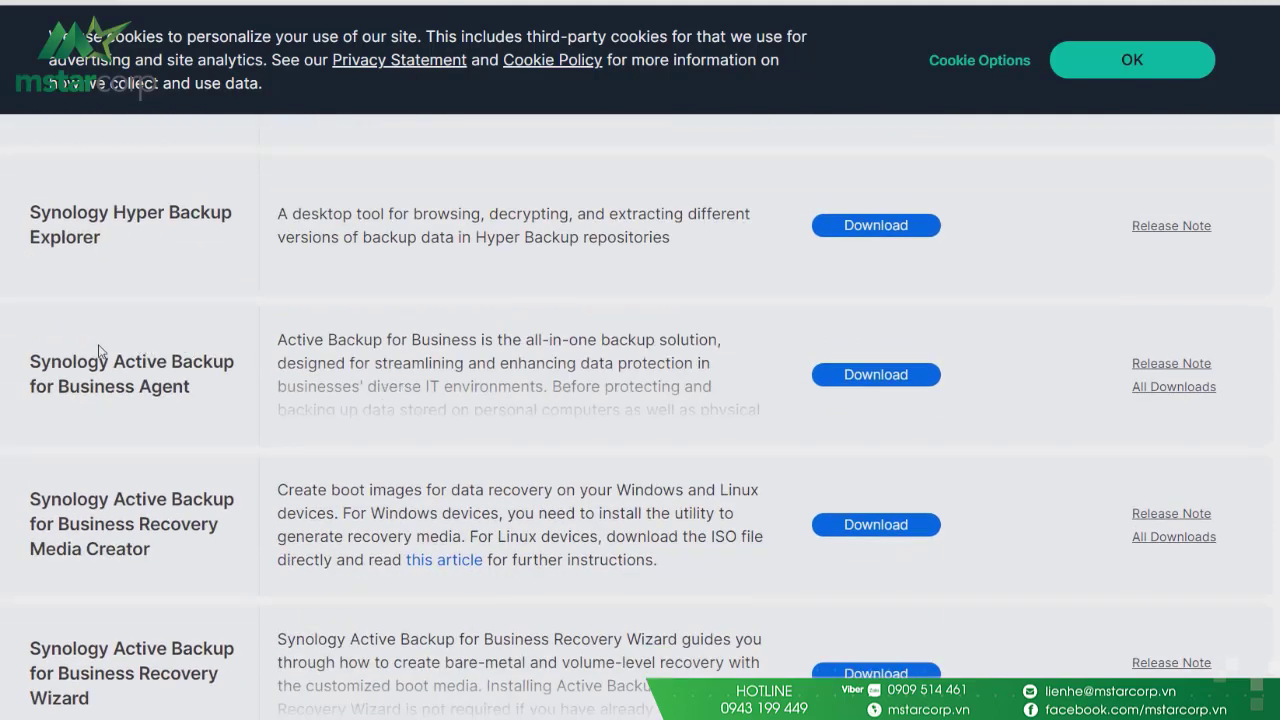
pyautogui.moveTo(29, 362); pyautogui.dragTo(184, 368)
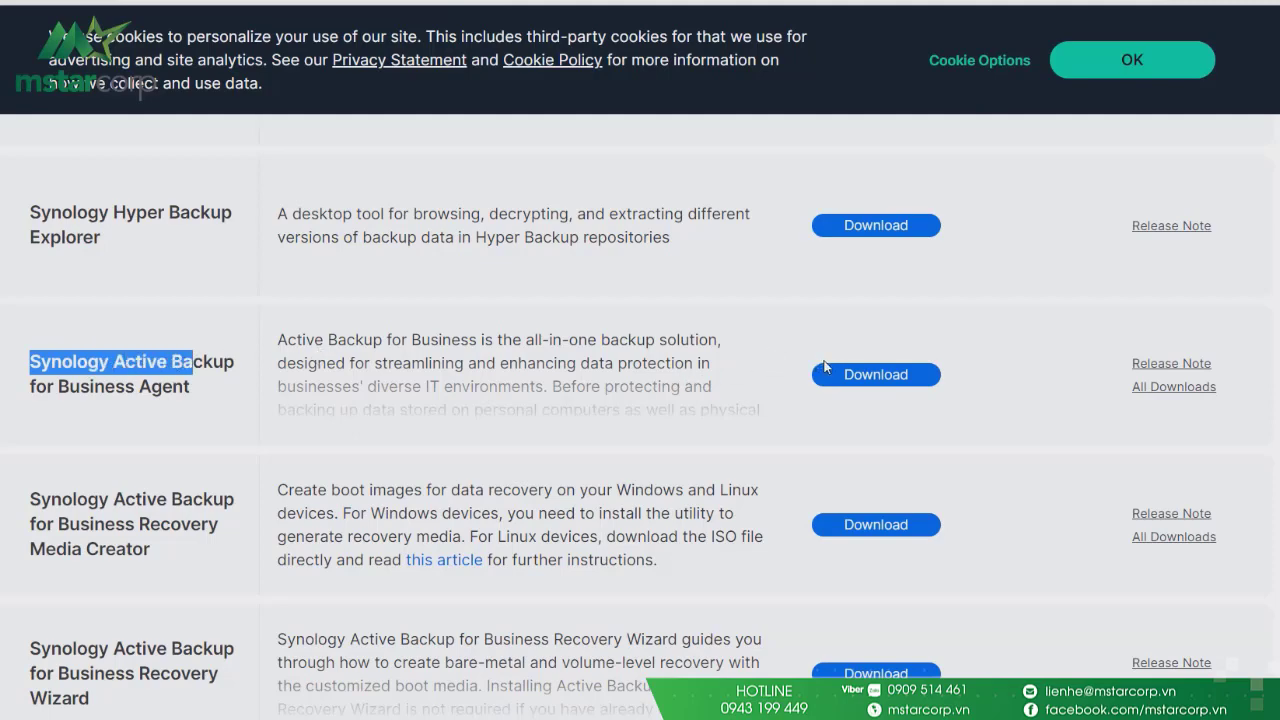
pyautogui.click(833, 373)
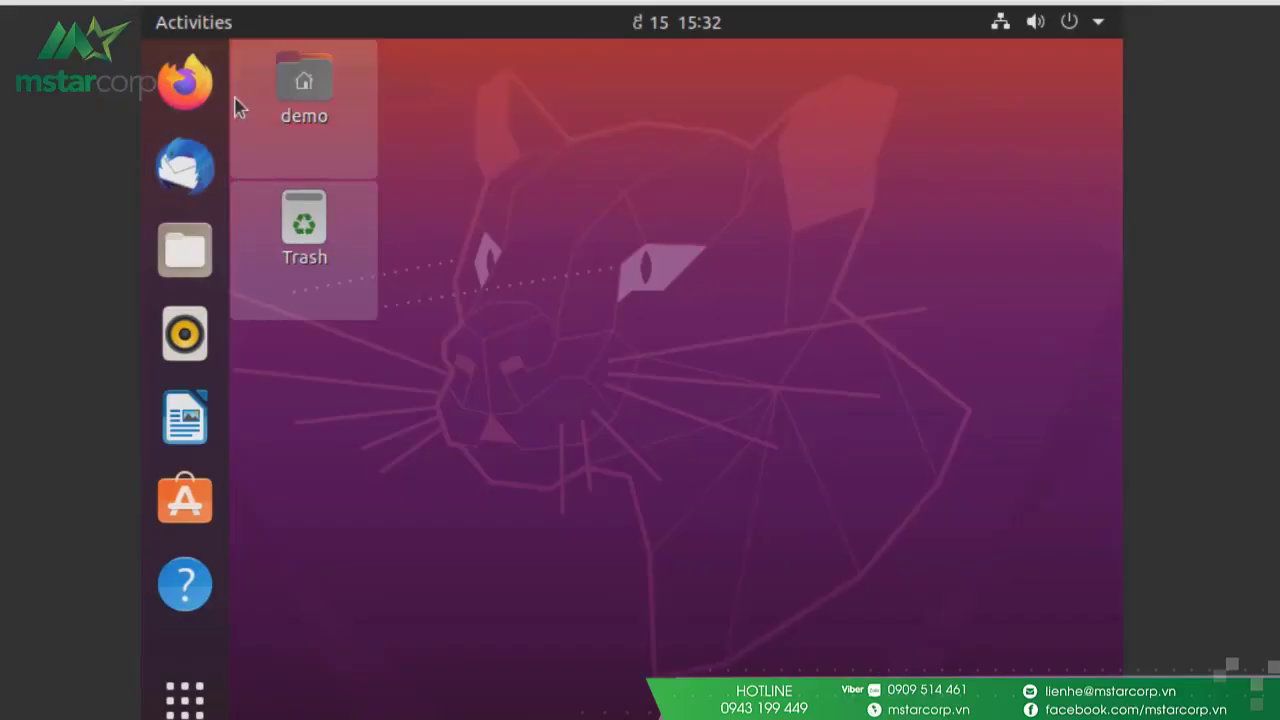
# Open the demo home folder on the Ubuntu desktop and go to its Downloads folder
pyautogui.click(294, 88)
pyautogui.press('Return')
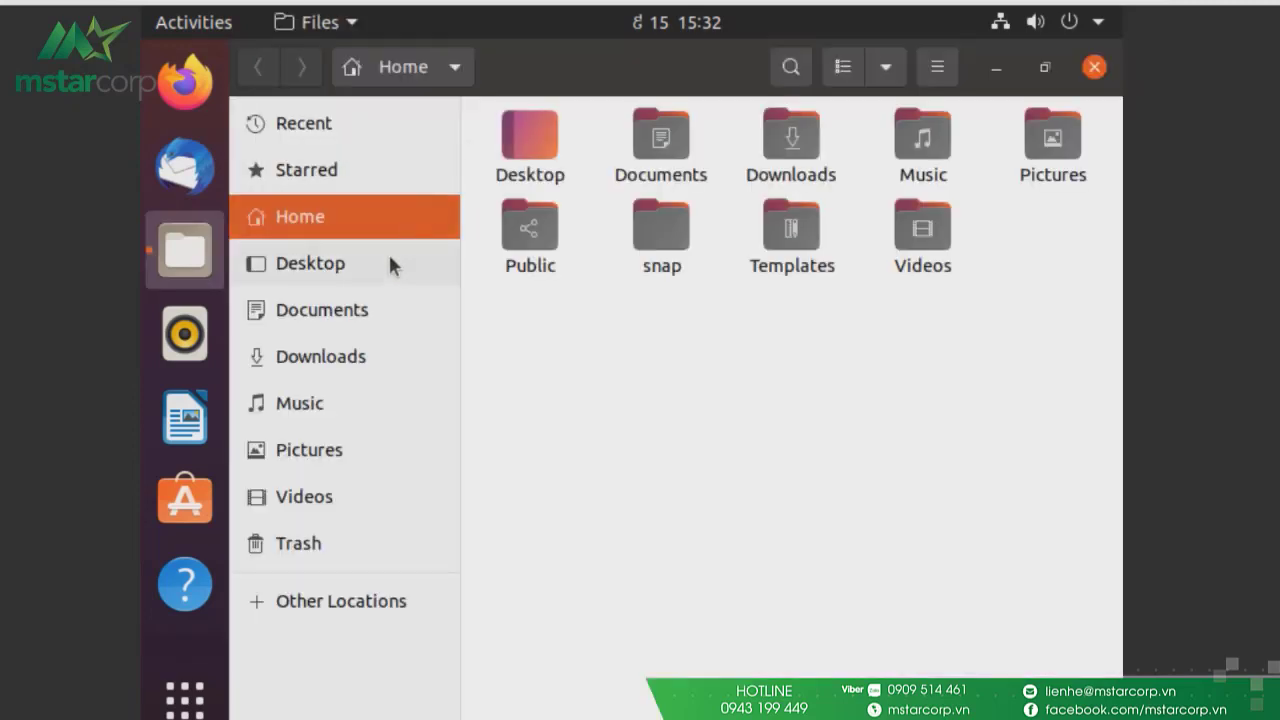
pyautogui.click(350, 358)
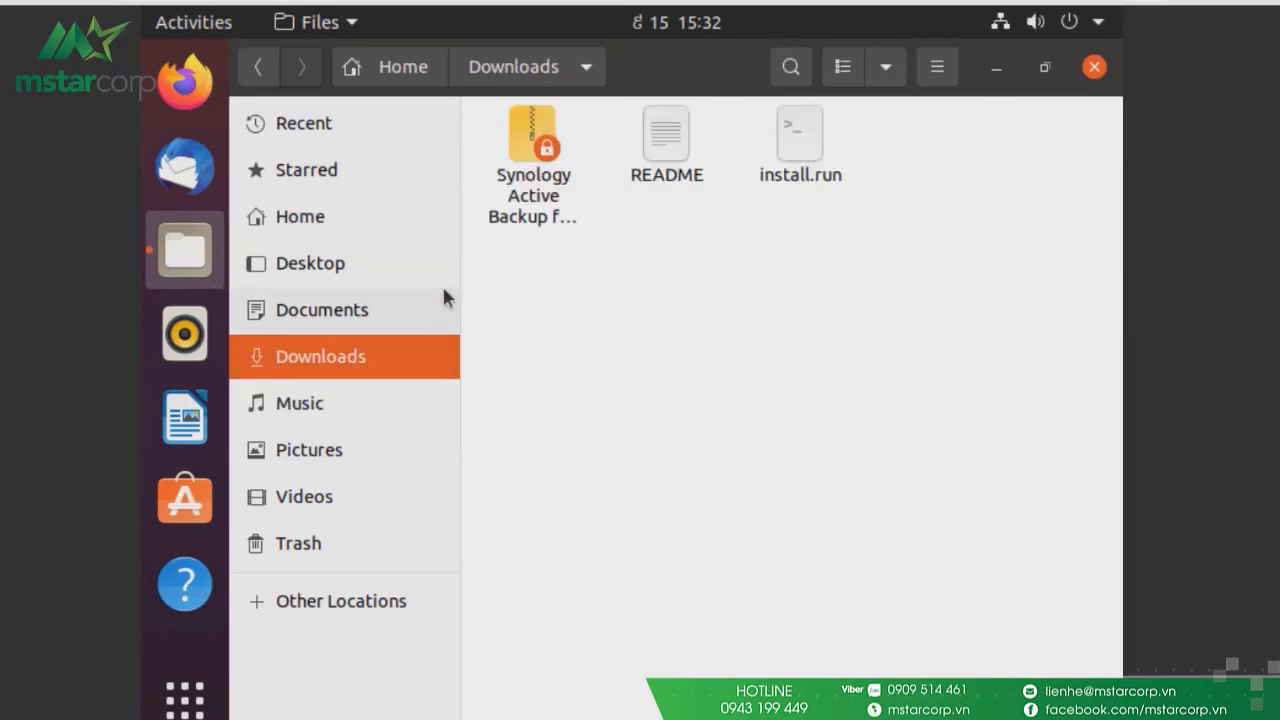
# Close the file manager and open a Terminal window from the application search
pyautogui.click(530, 221)
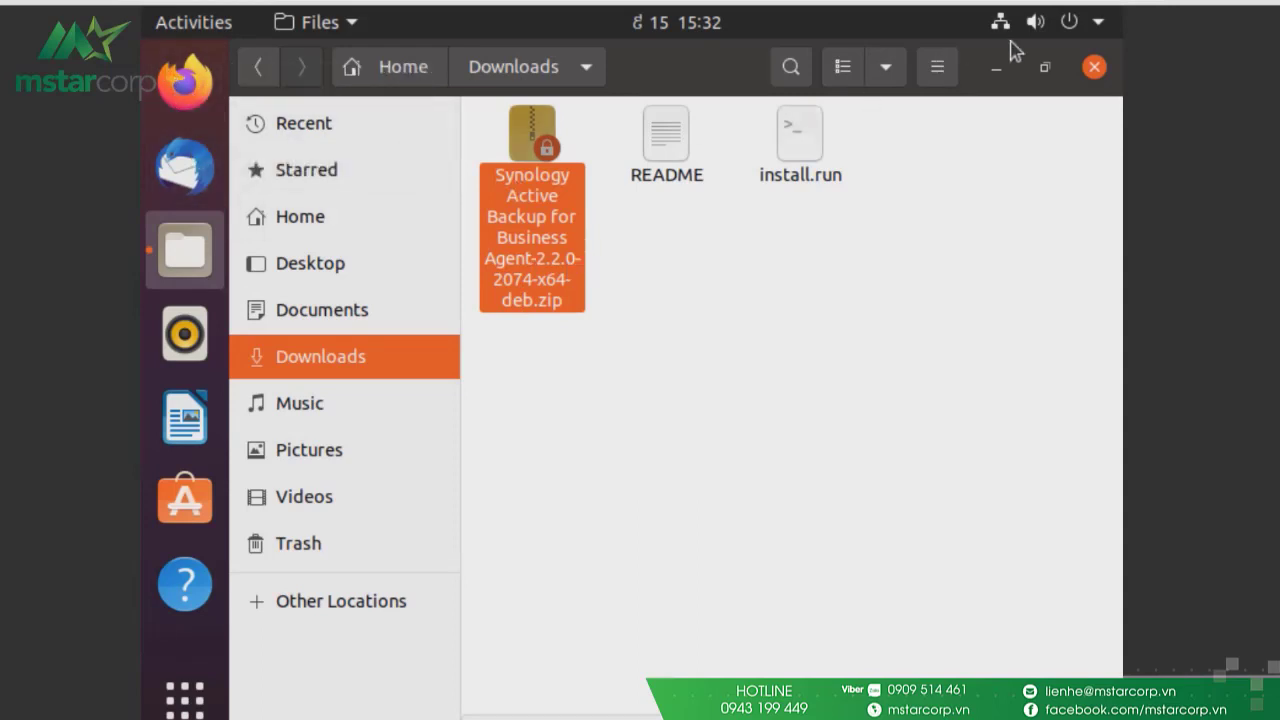
pyautogui.click(1092, 70)
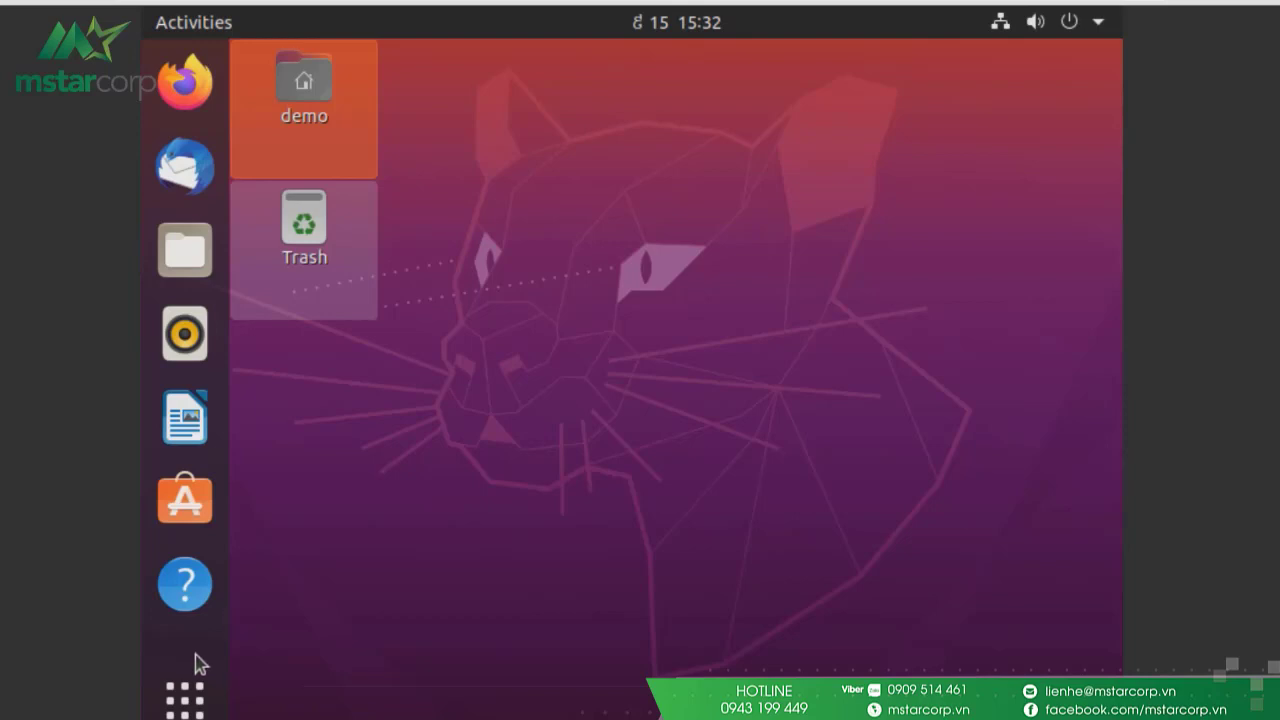
pyautogui.click(185, 697)
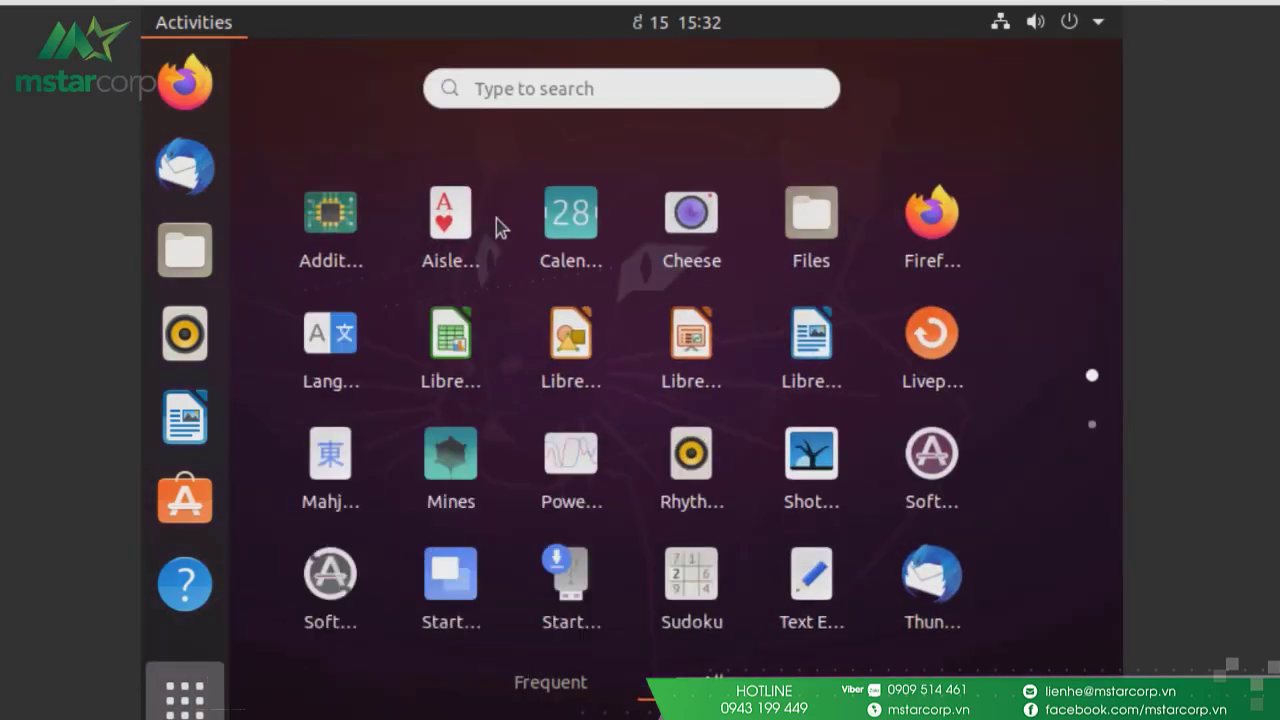
pyautogui.click(510, 87)
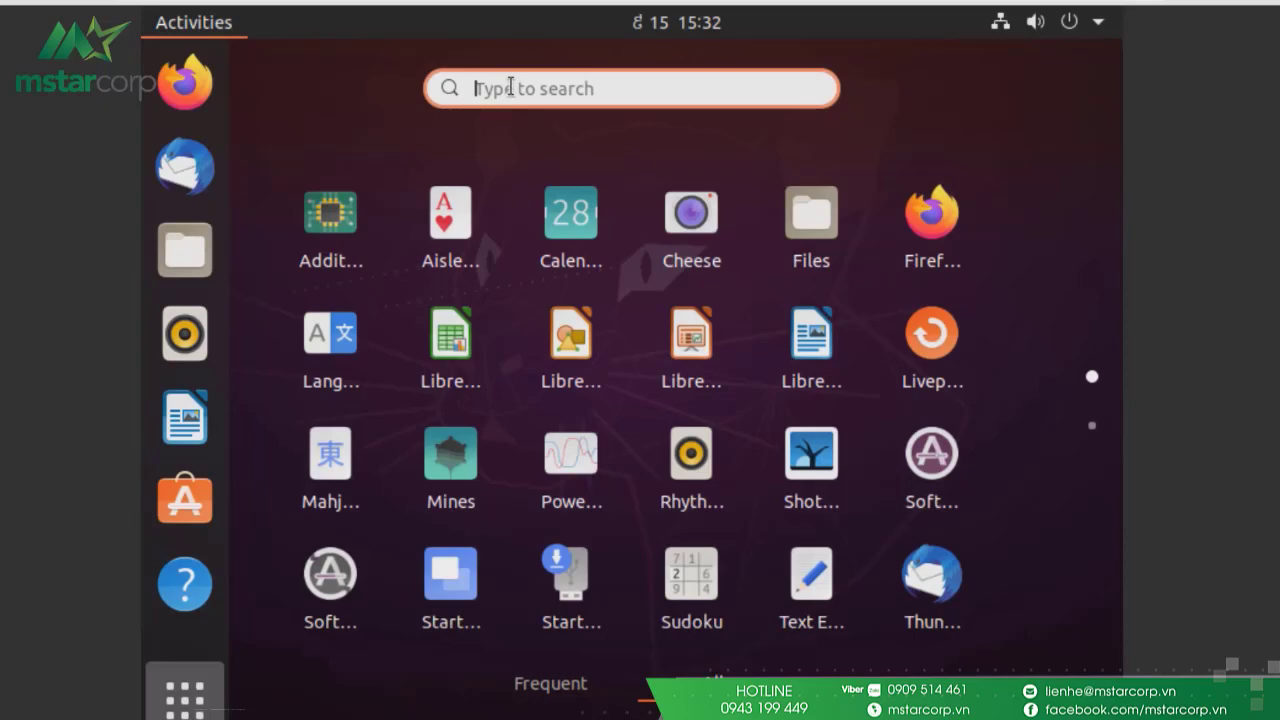
pyautogui.write('col')
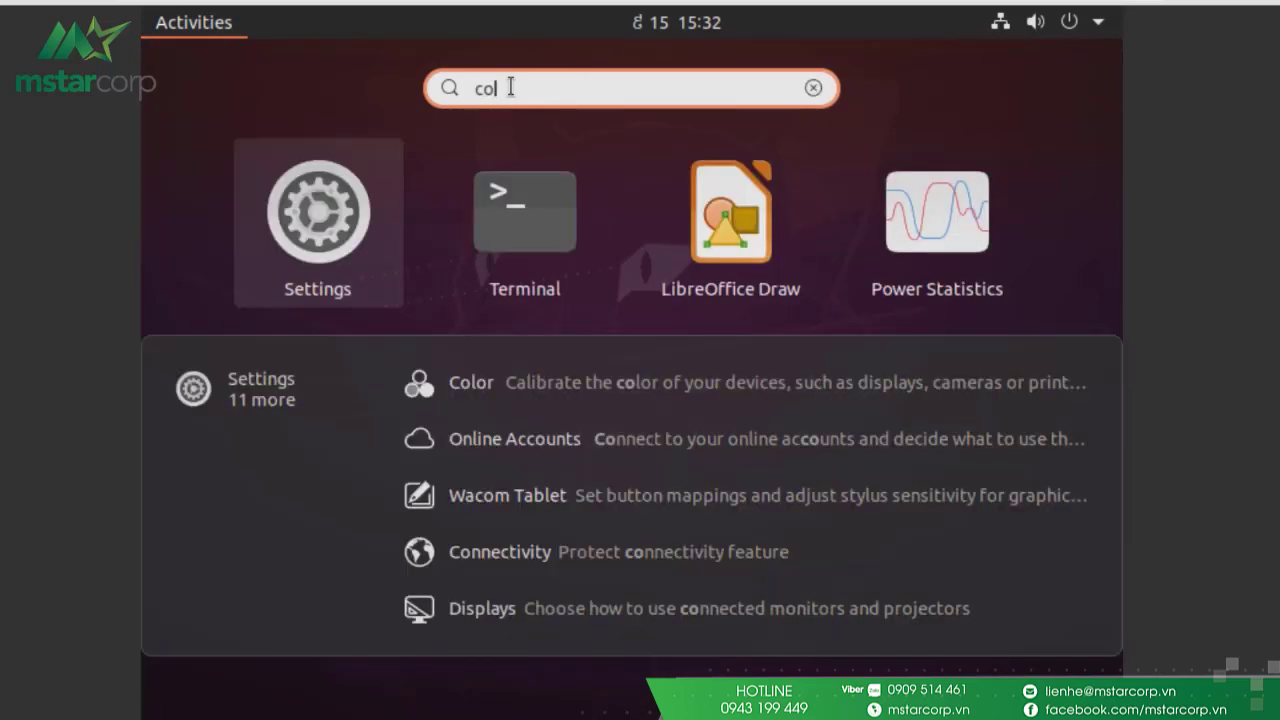
pyautogui.click(548, 229)
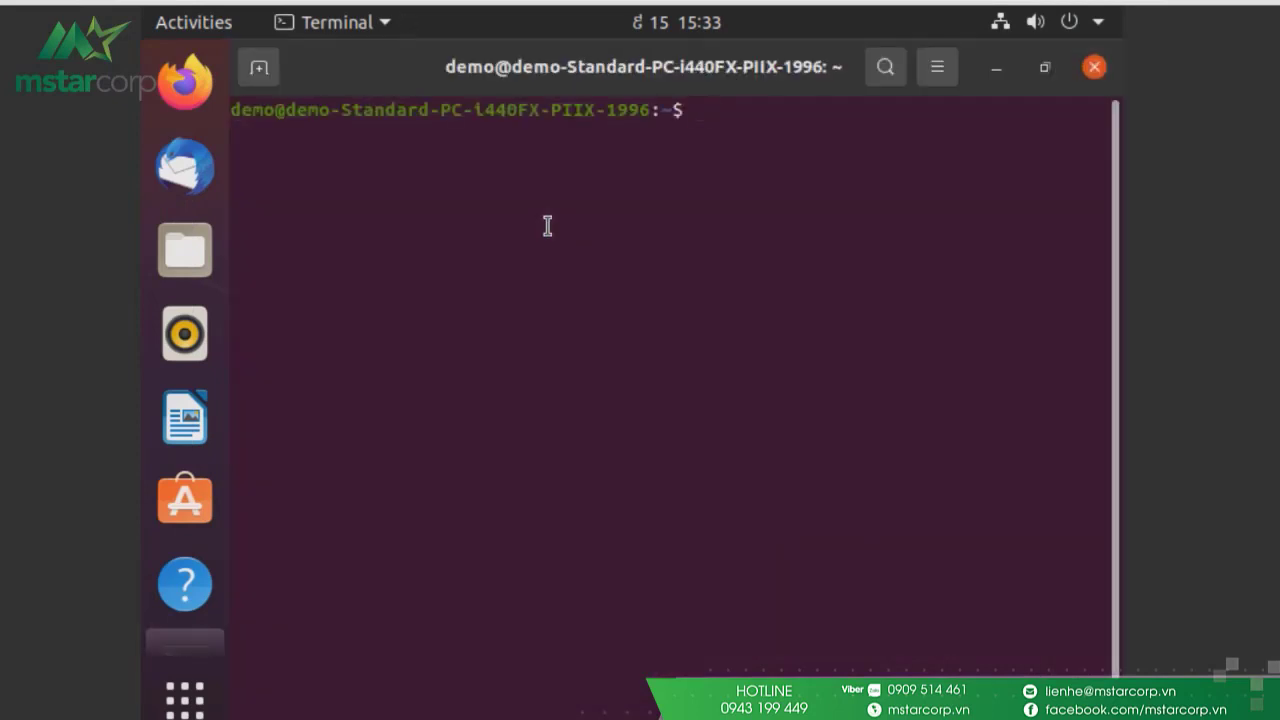
# Go to the Downloads folder and extract the agent archive with unzip Synology*, replacing the existing README and install.run
pyautogui.write('cd')
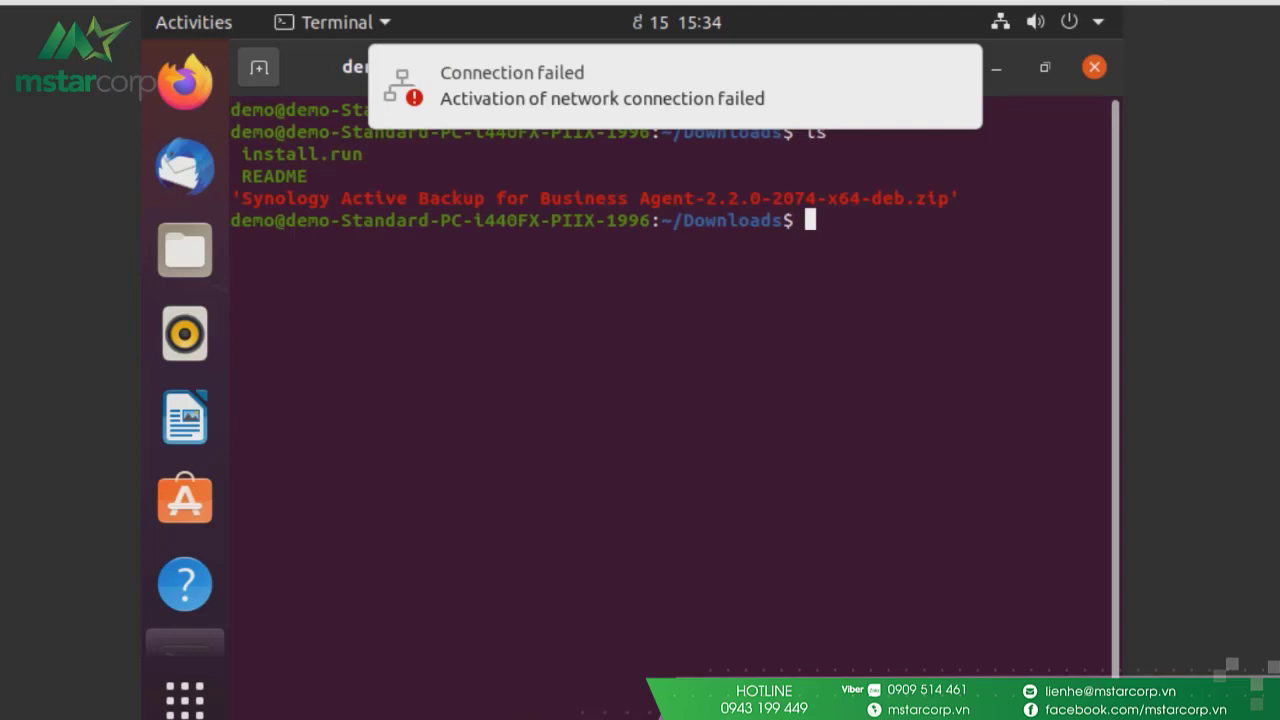
pyautogui.write('unzip Syno')
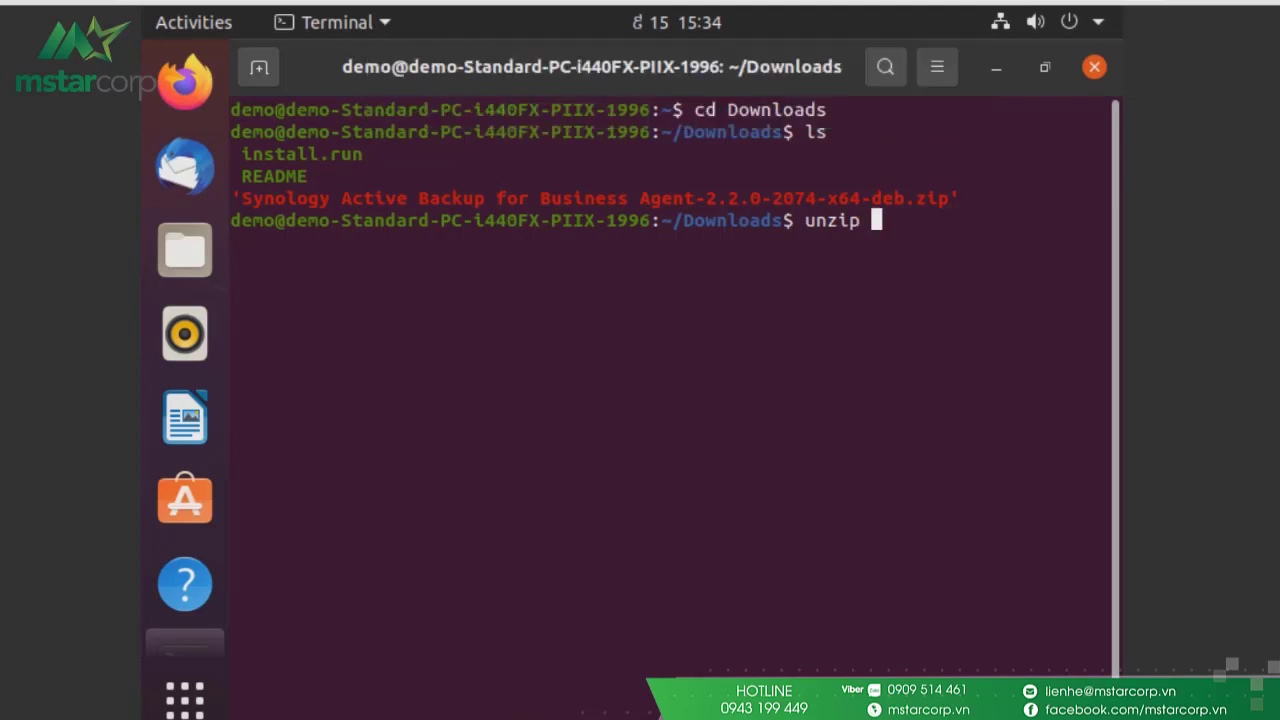
pyautogui.write('logy')
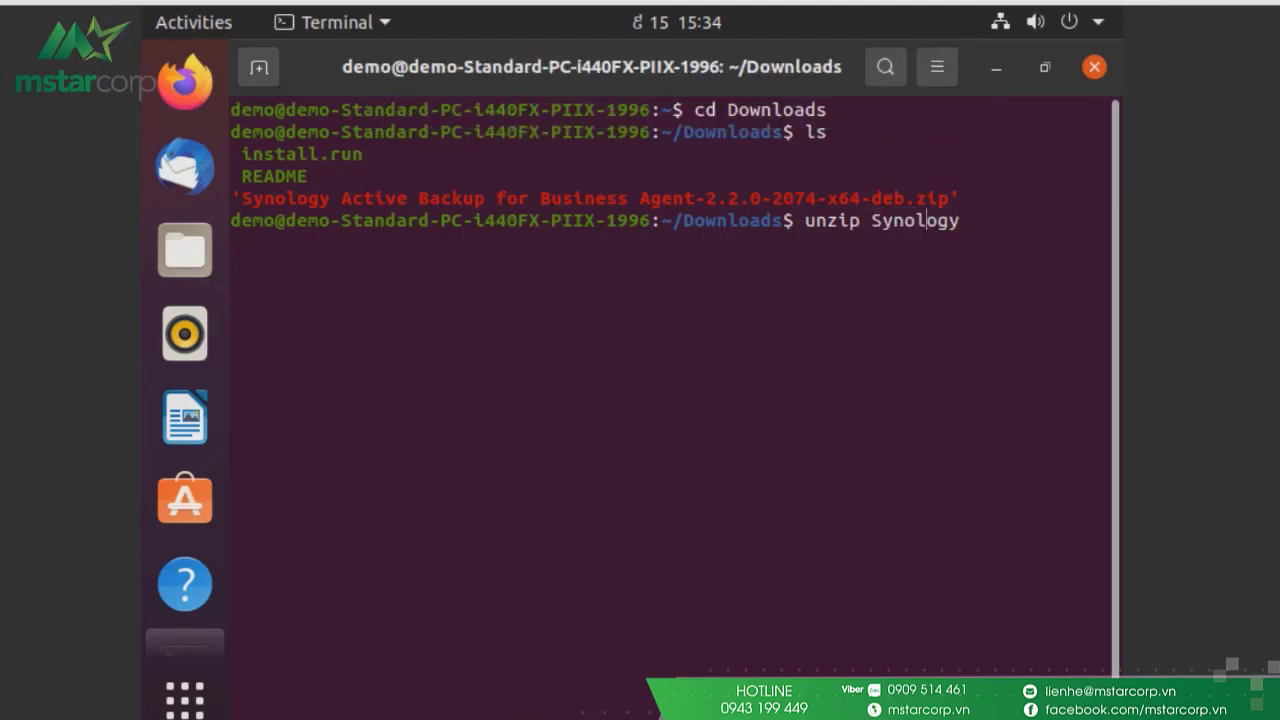
pyautogui.write('*')
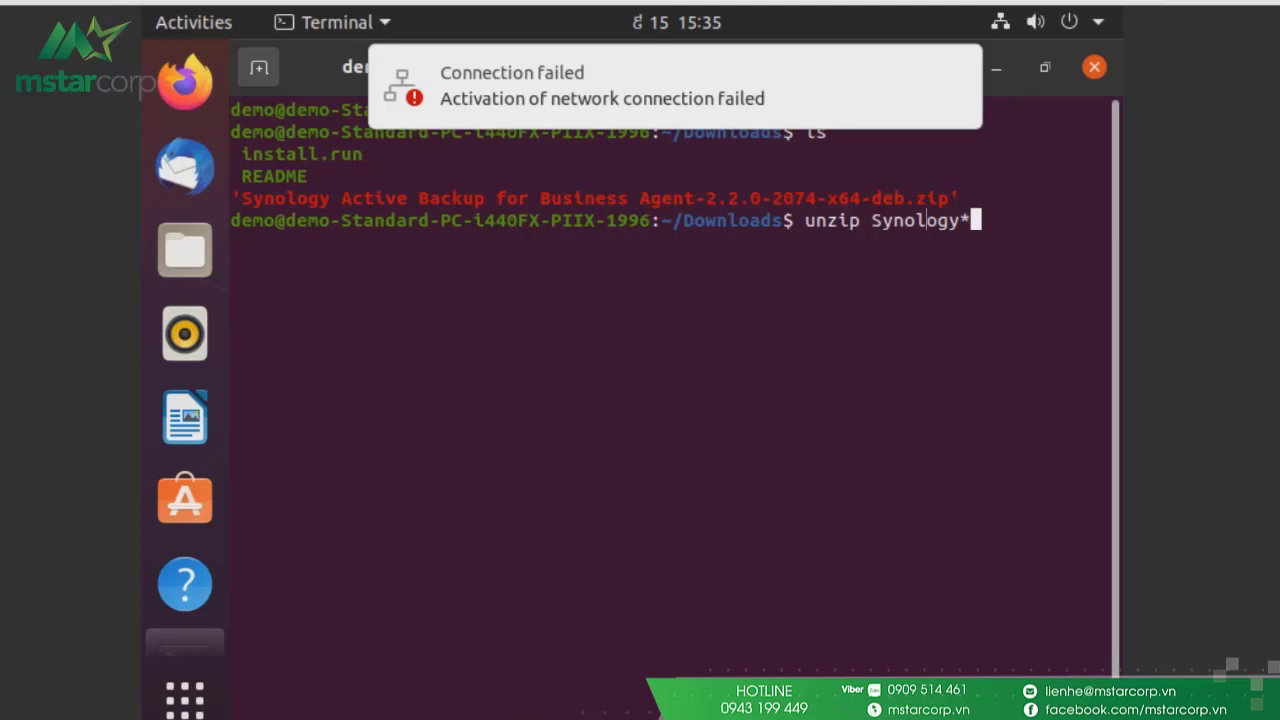
pyautogui.press('Return')
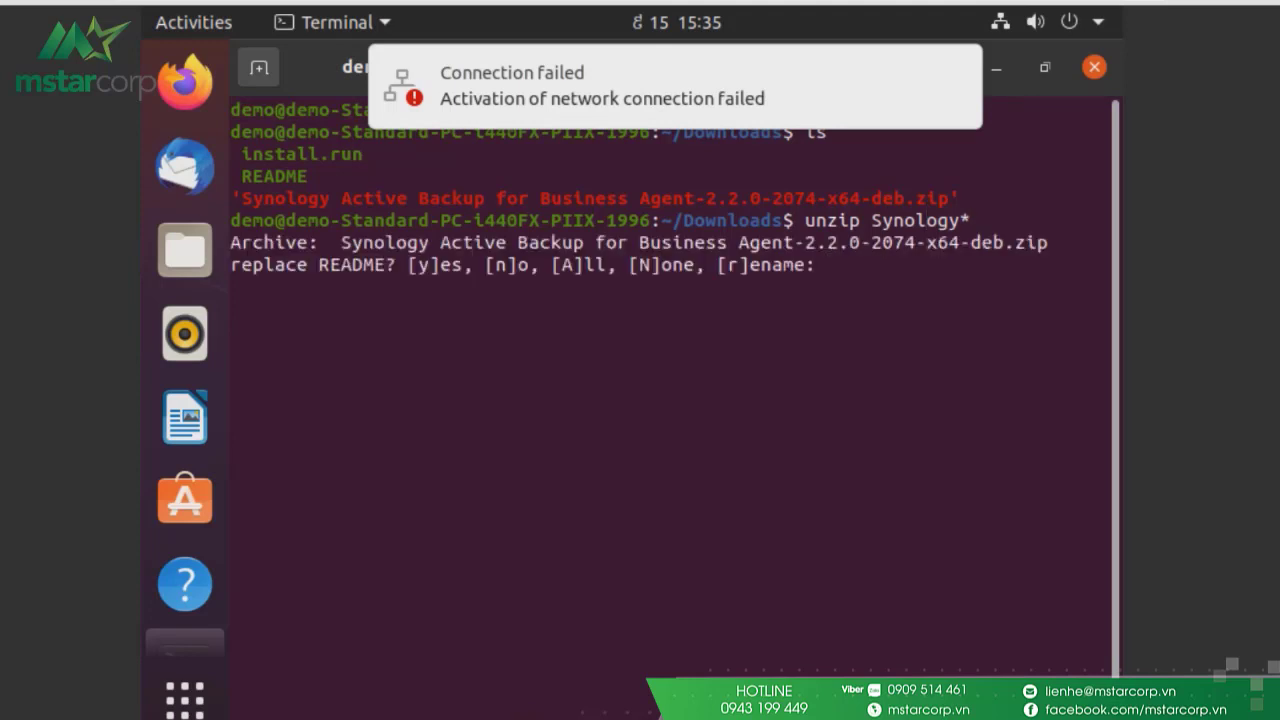
pyautogui.write('y')
pyautogui.press('Return')
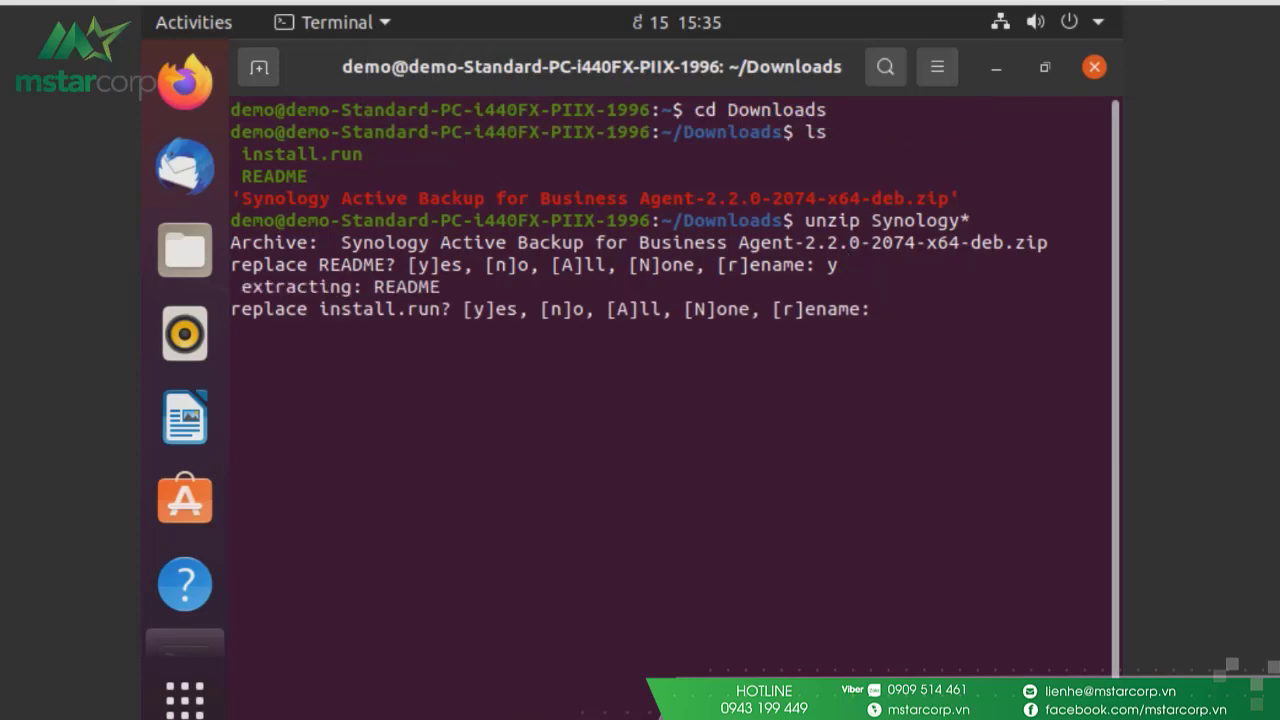
pyautogui.write('y')
pyautogui.press('Return')
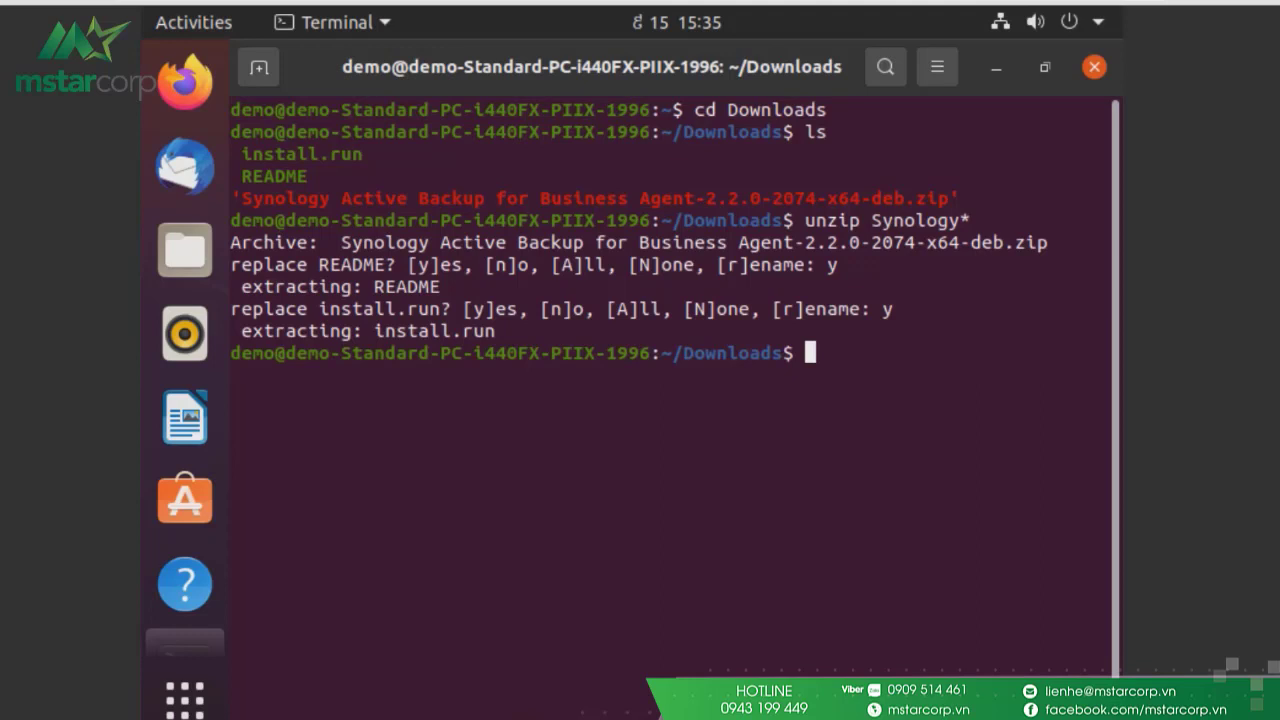
# Run the agent installer with sudo ./install.run and enter the sudo password
pyautogui.write('sudo')
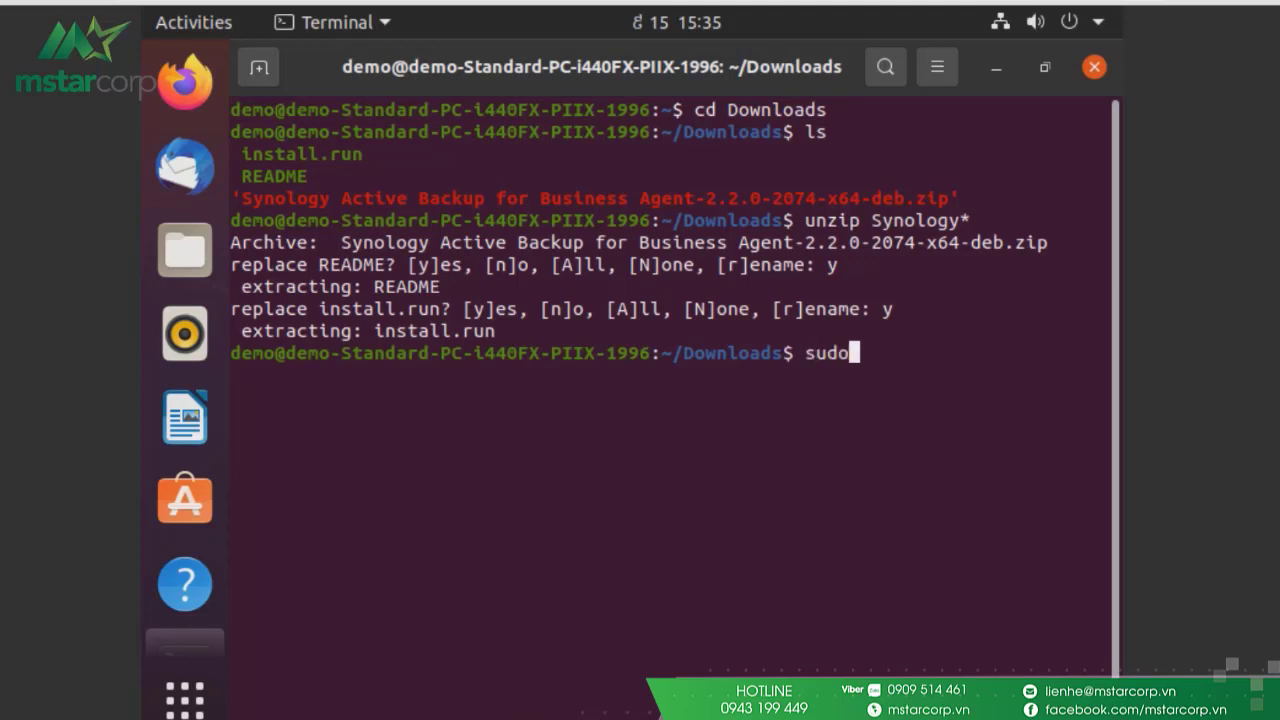
pyautogui.write(' ./insta')
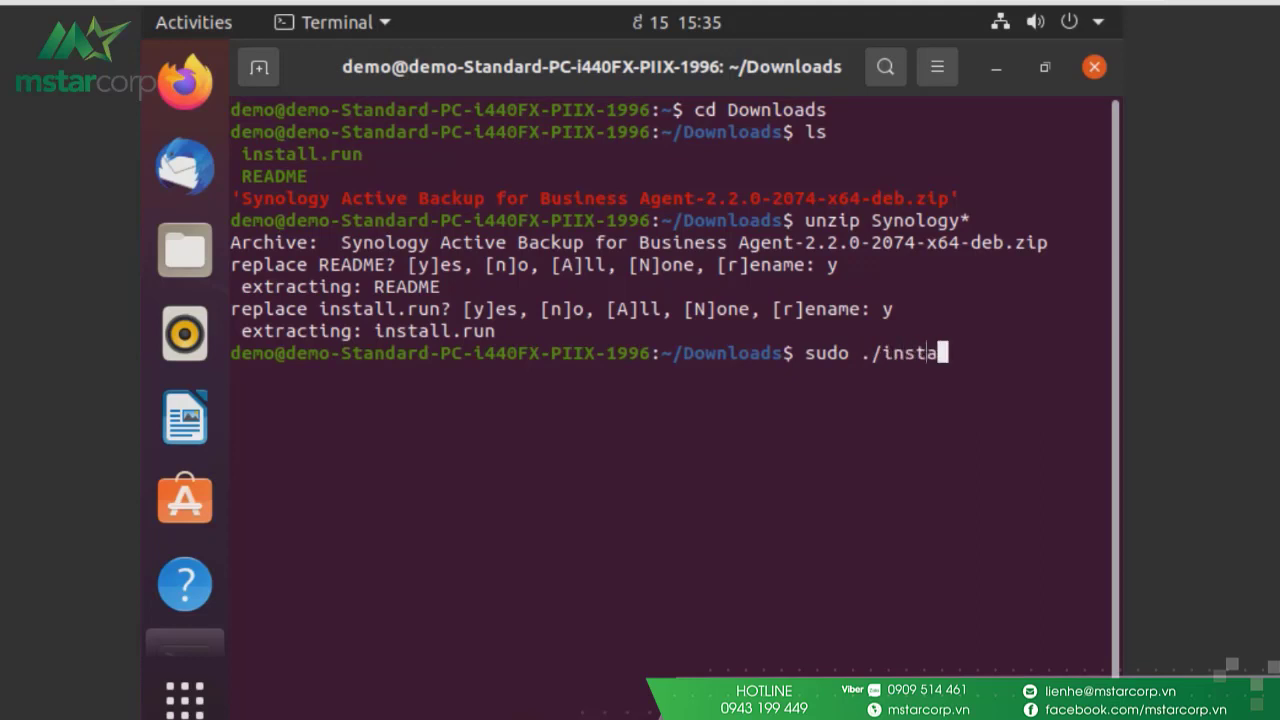
pyautogui.write('ll.run')
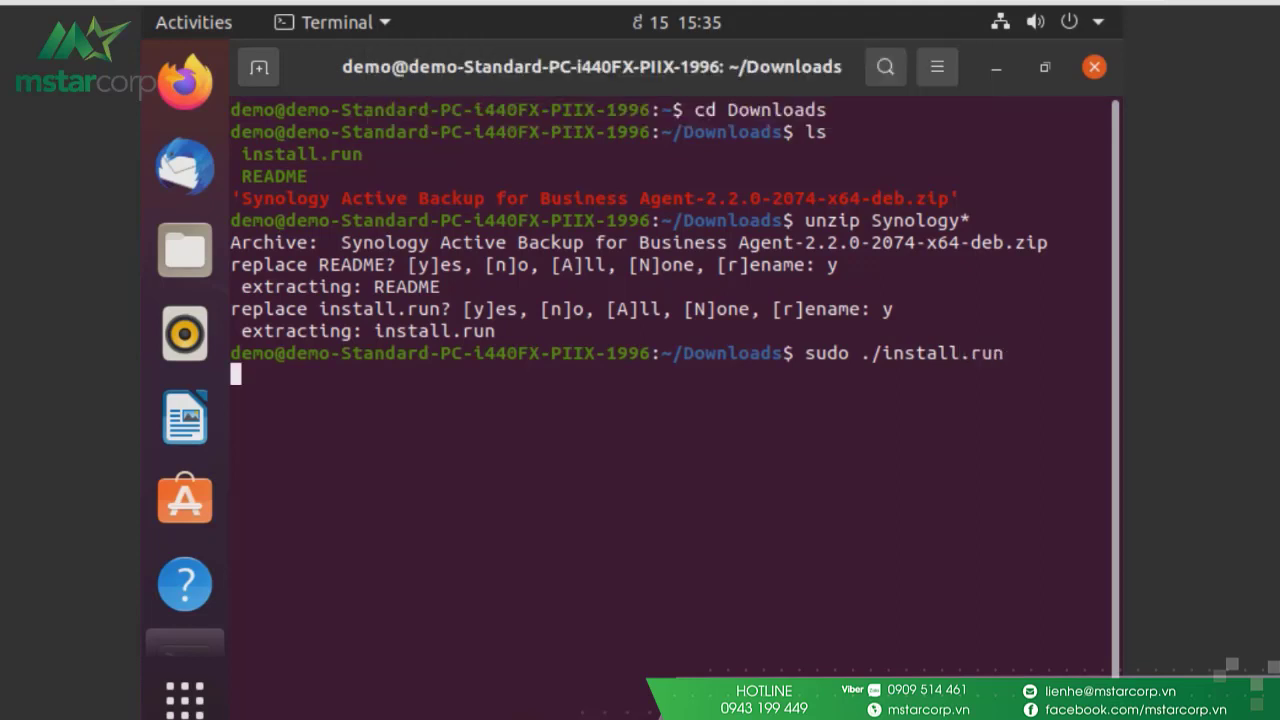
pyautogui.press('Return')
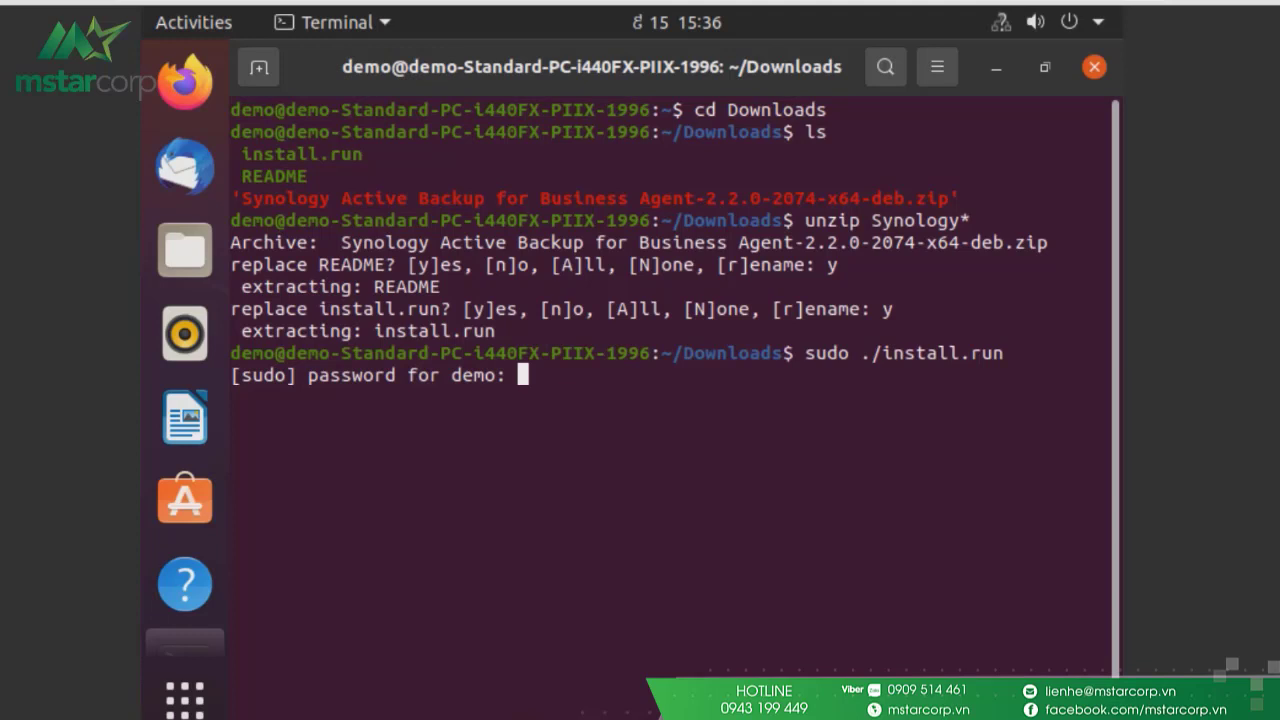
pyautogui.press('Return')
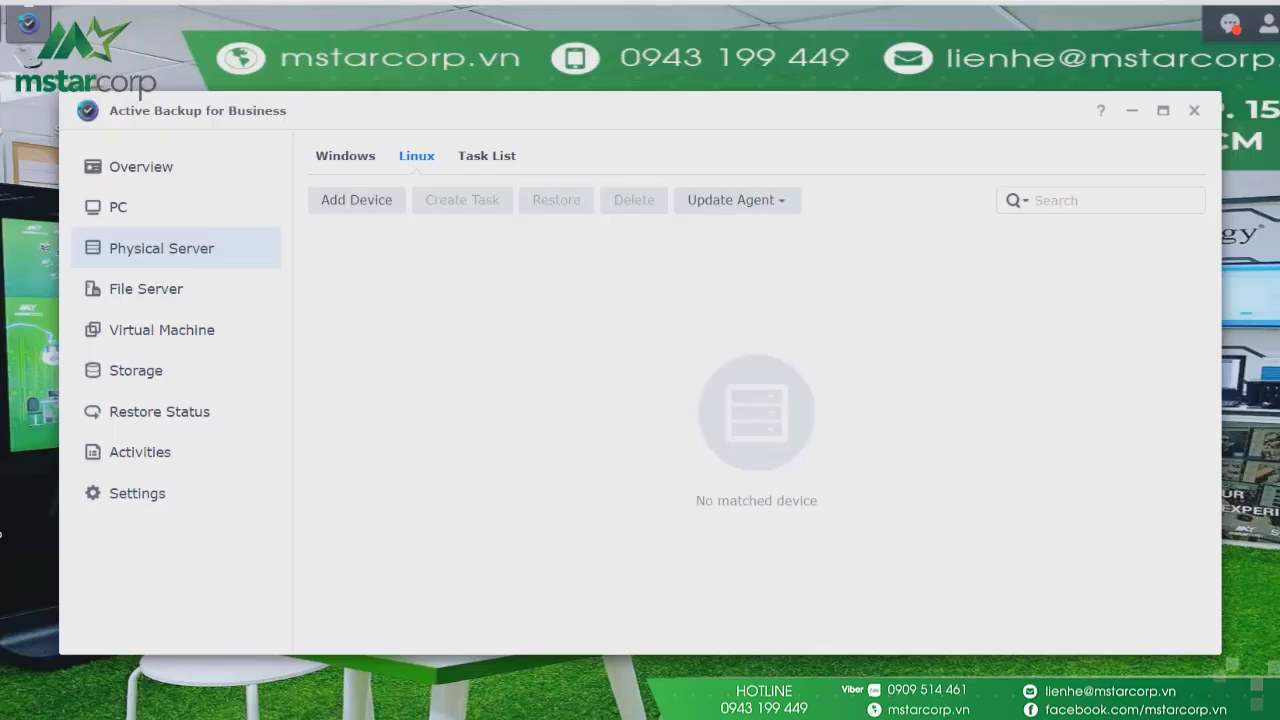
# Switch to Synology DSM and look up the IP address of LAN 4 in the Control Panel's network interface settings
pyautogui.click(28, 22)
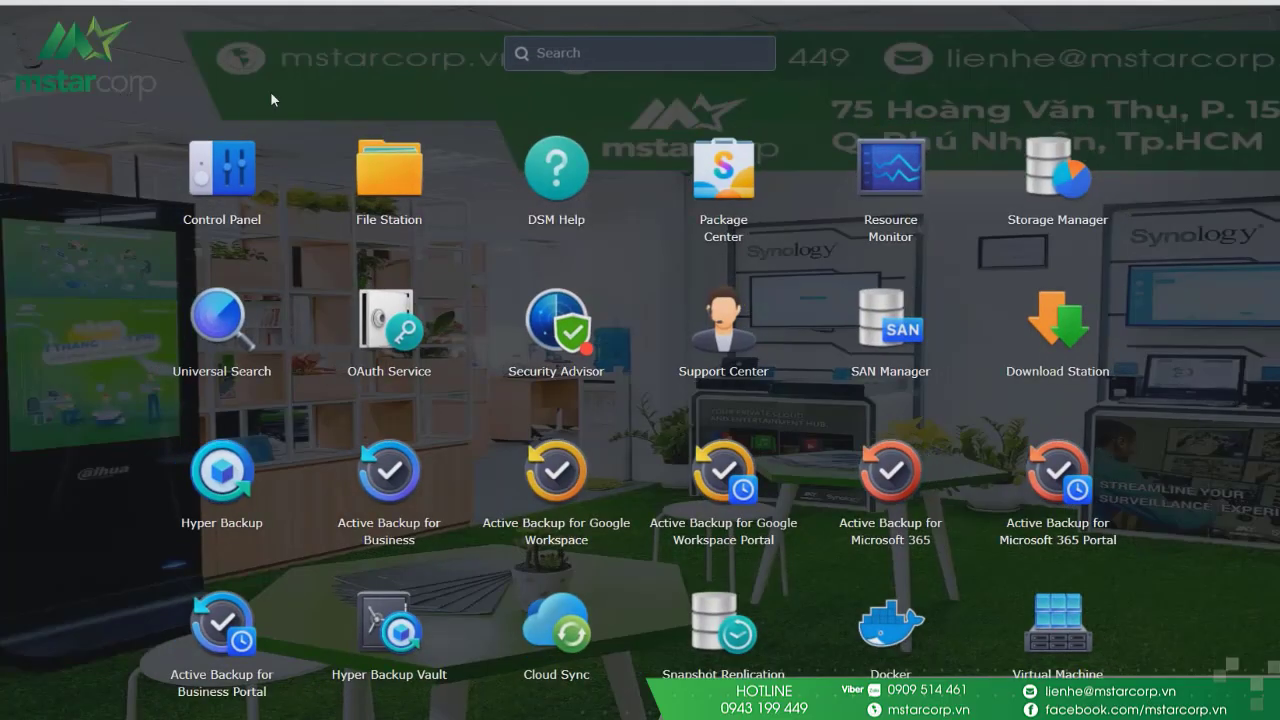
pyautogui.click(230, 165)
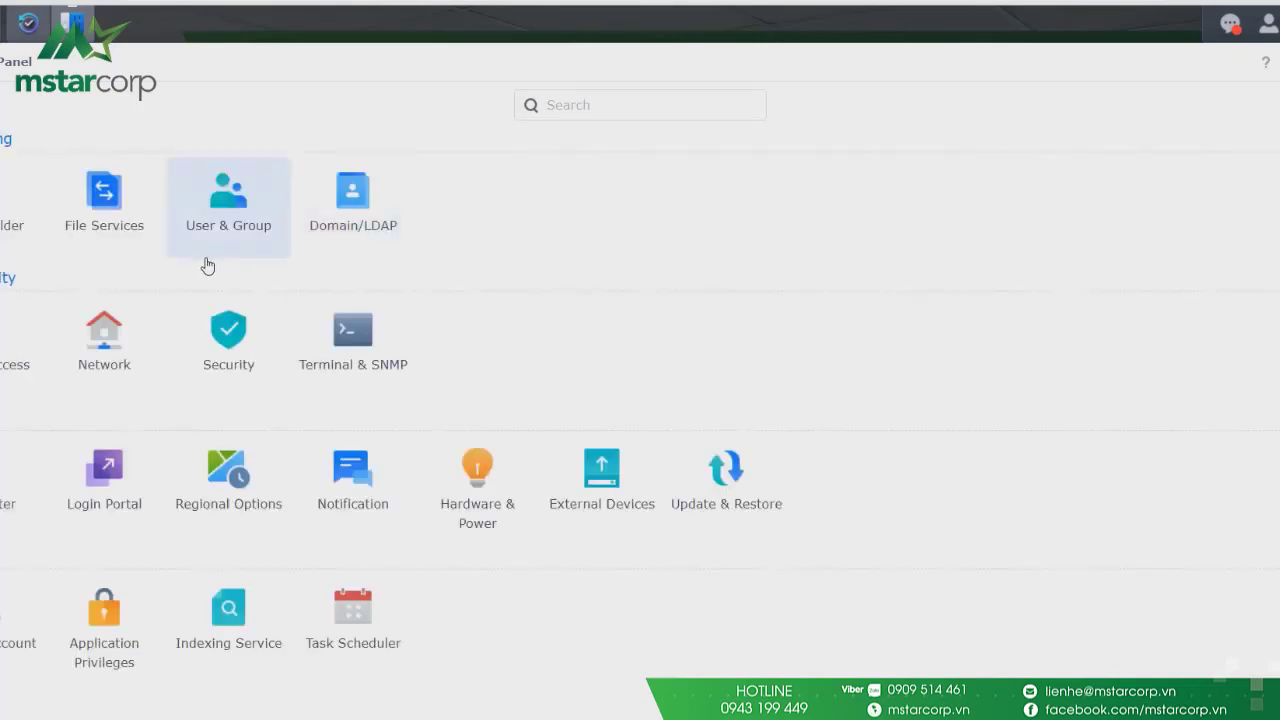
pyautogui.click(145, 345)
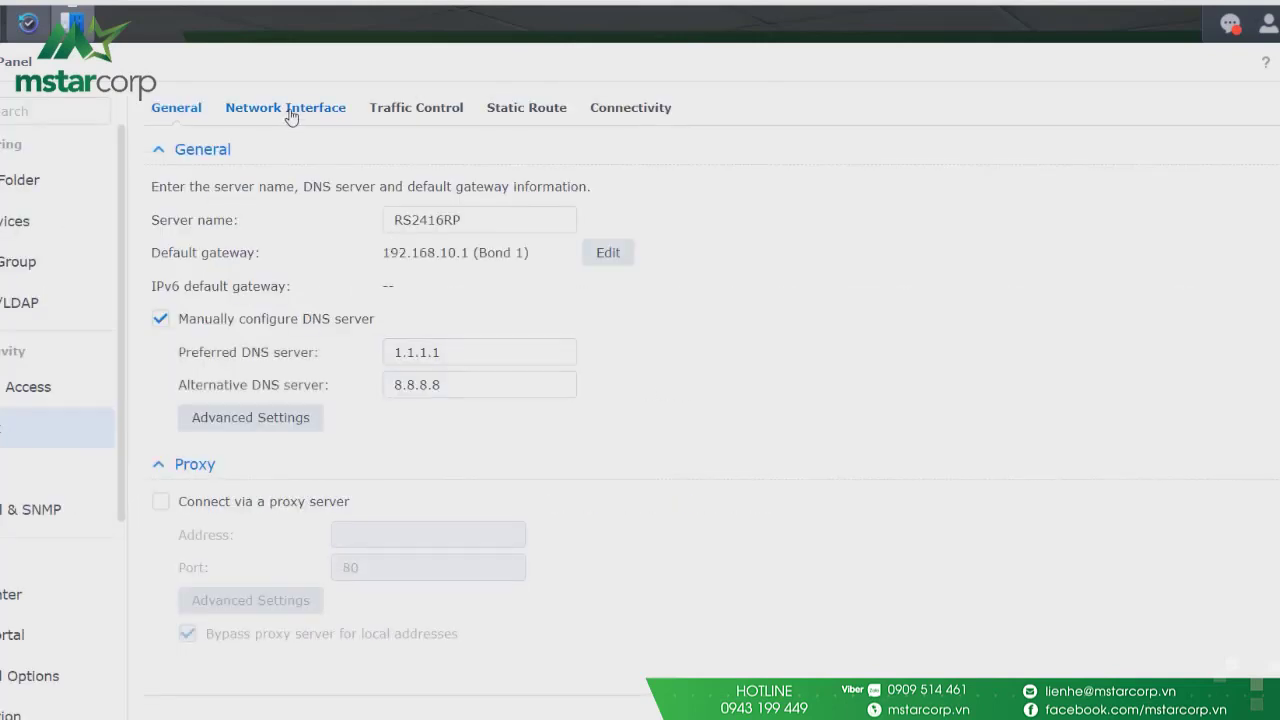
pyautogui.click(288, 110)
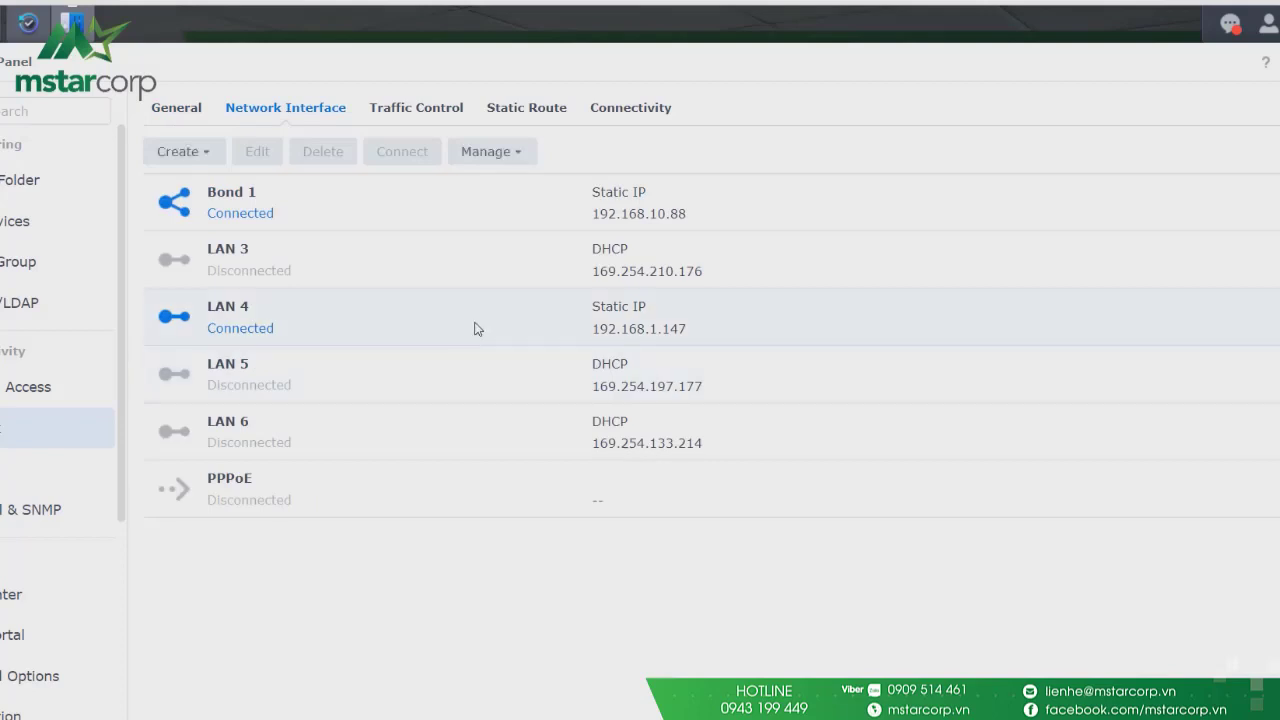
pyautogui.click(608, 335)
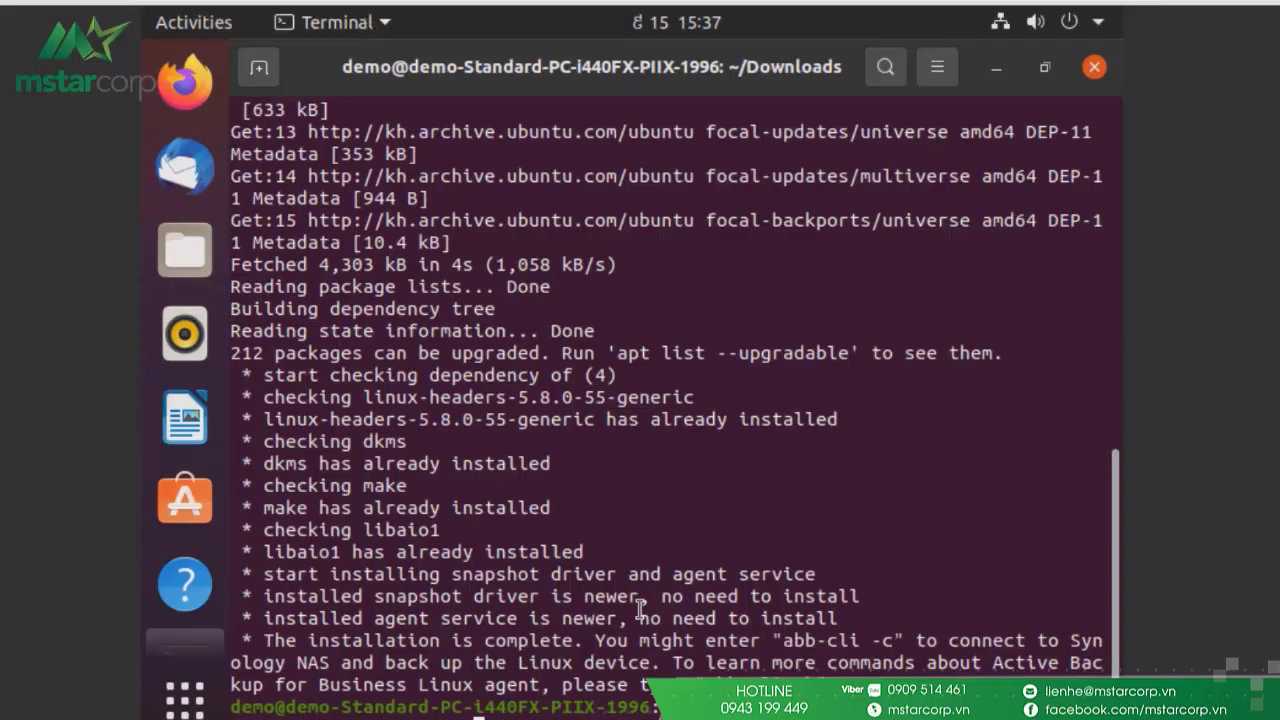
# Switch to the Ubuntu Terminal, run sudo abb-cli -c and enter 192.168.1.147 as the server address
pyautogui.write('abb-cli -c')
pyautogui.press('Return')
pyautogui.write('192.168.1.147')
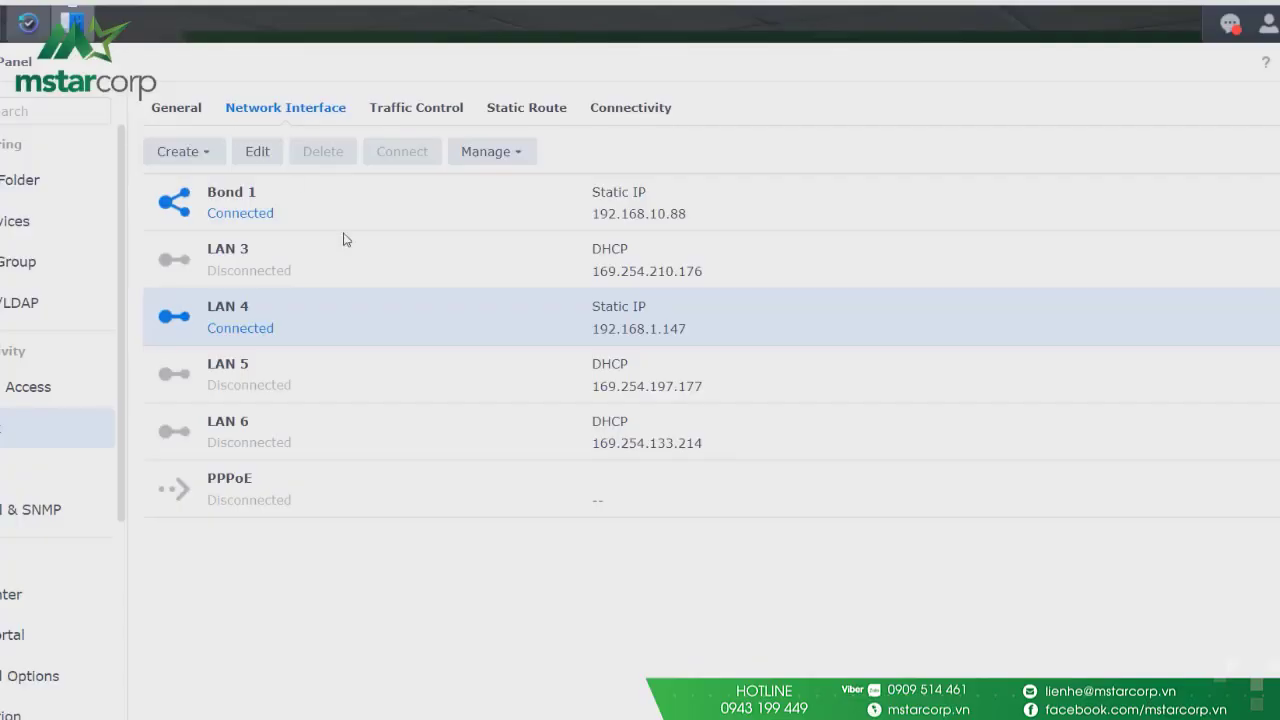
# Switch to Synology DSM and check user A's application permissions for Active Backup for Business
pyautogui.click(24, 22)
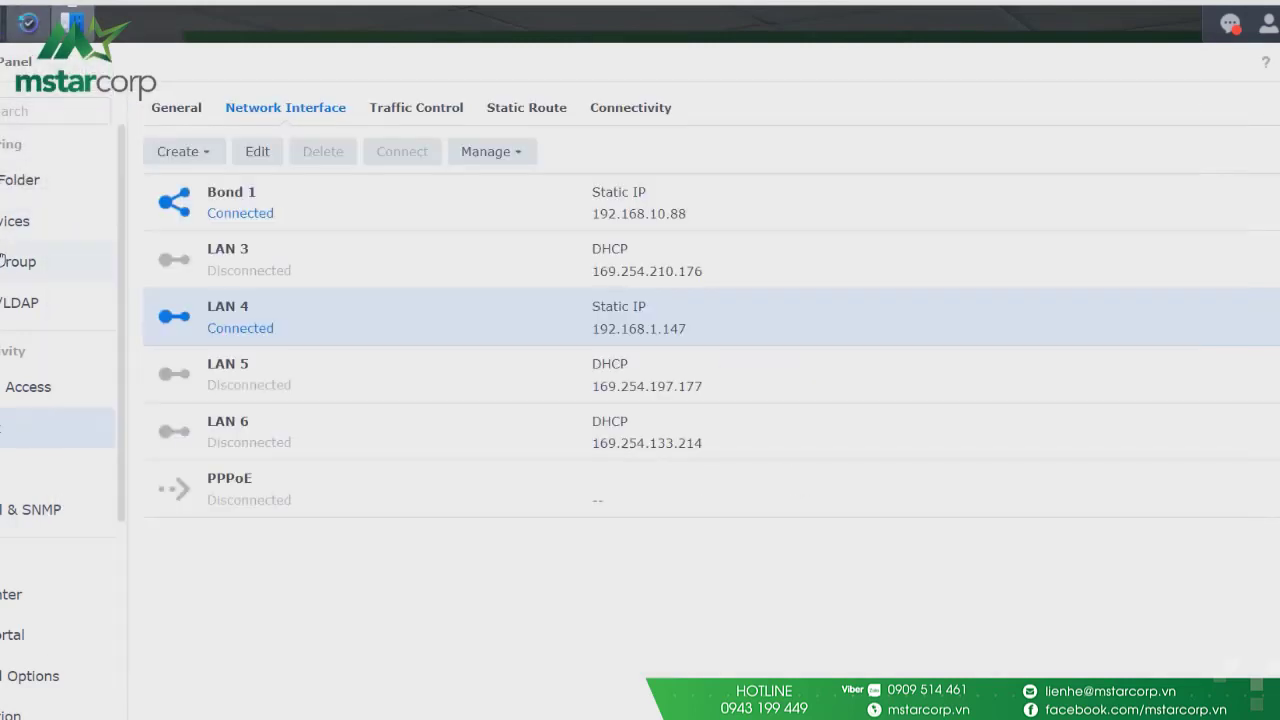
pyautogui.click(3, 260)
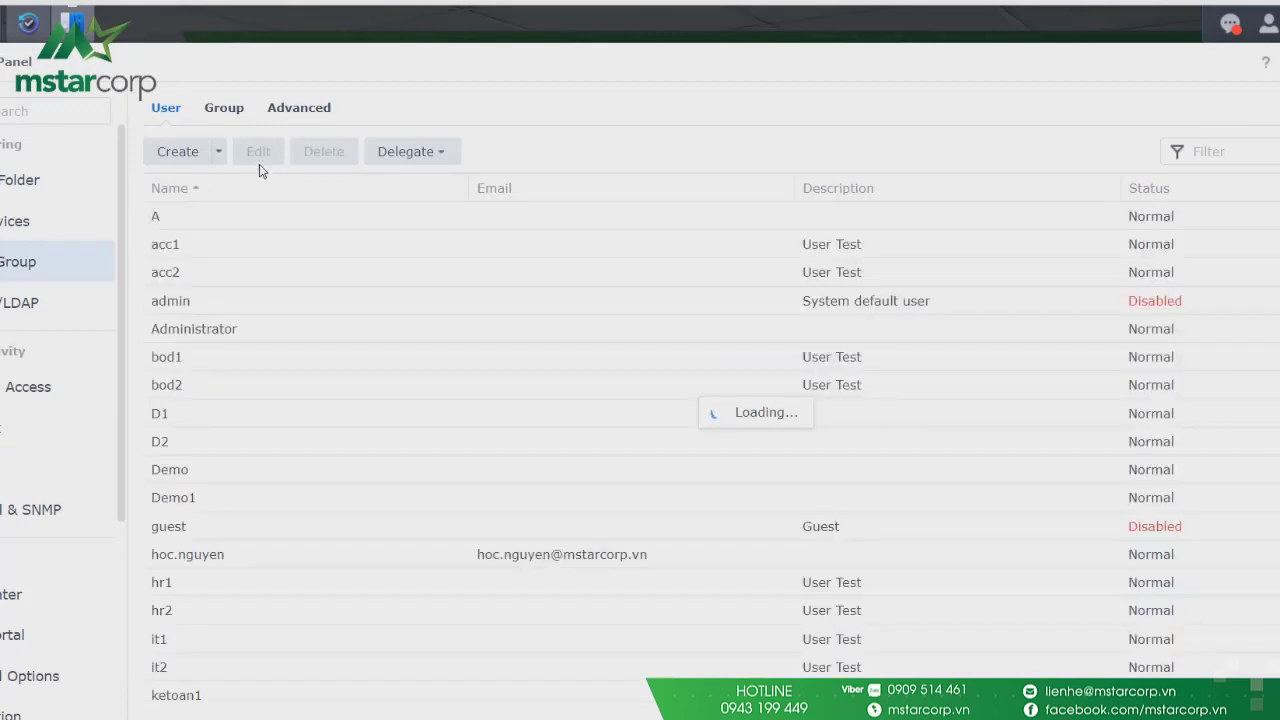
pyautogui.click(186, 215)
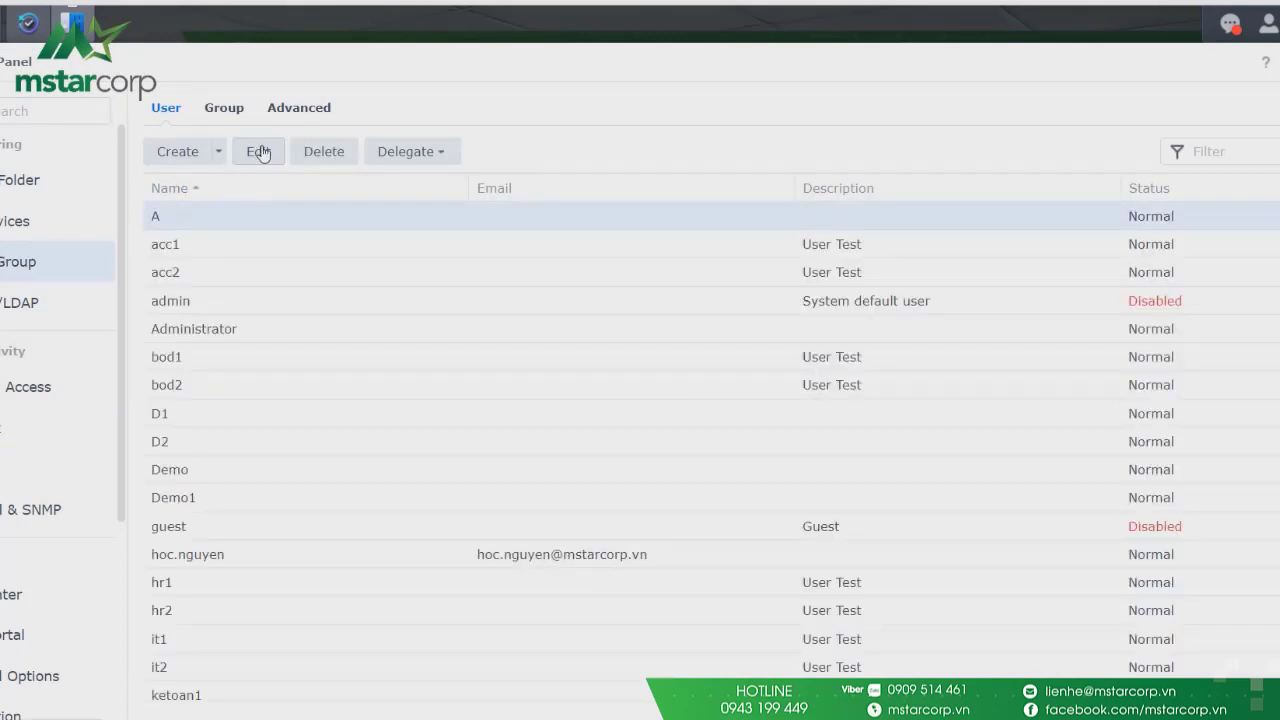
pyautogui.click(258, 151)
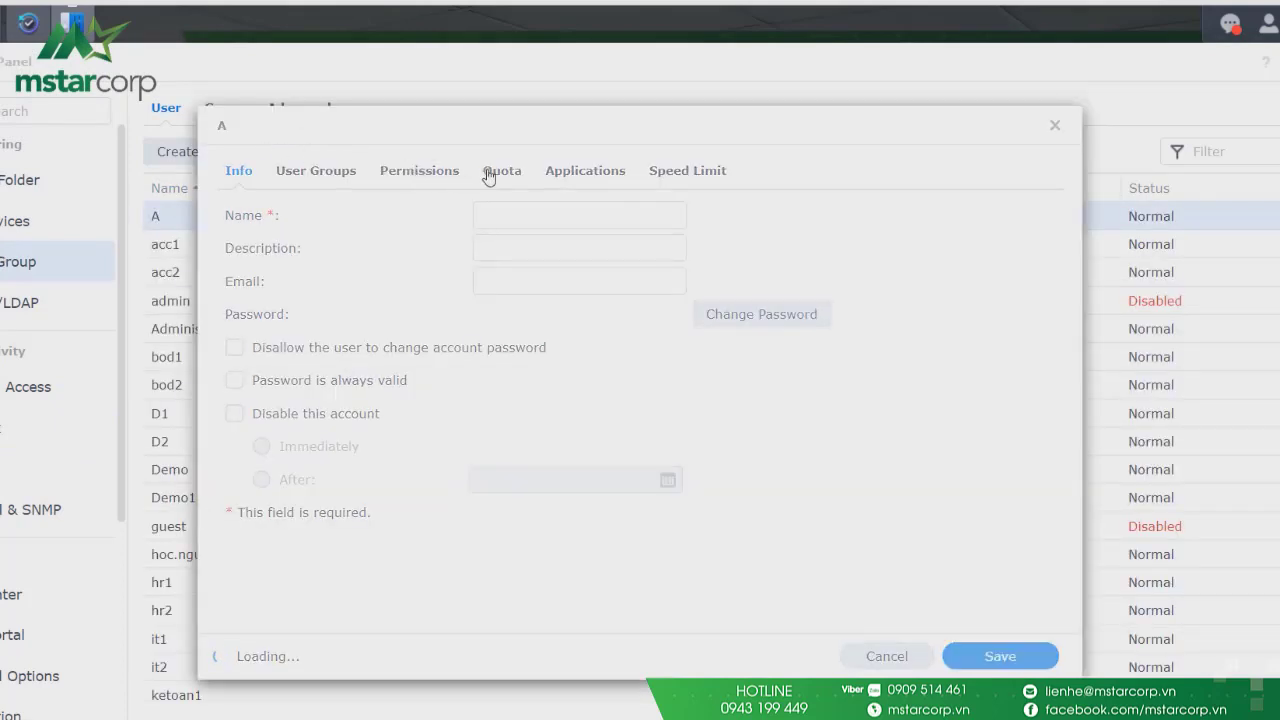
pyautogui.click(572, 172)
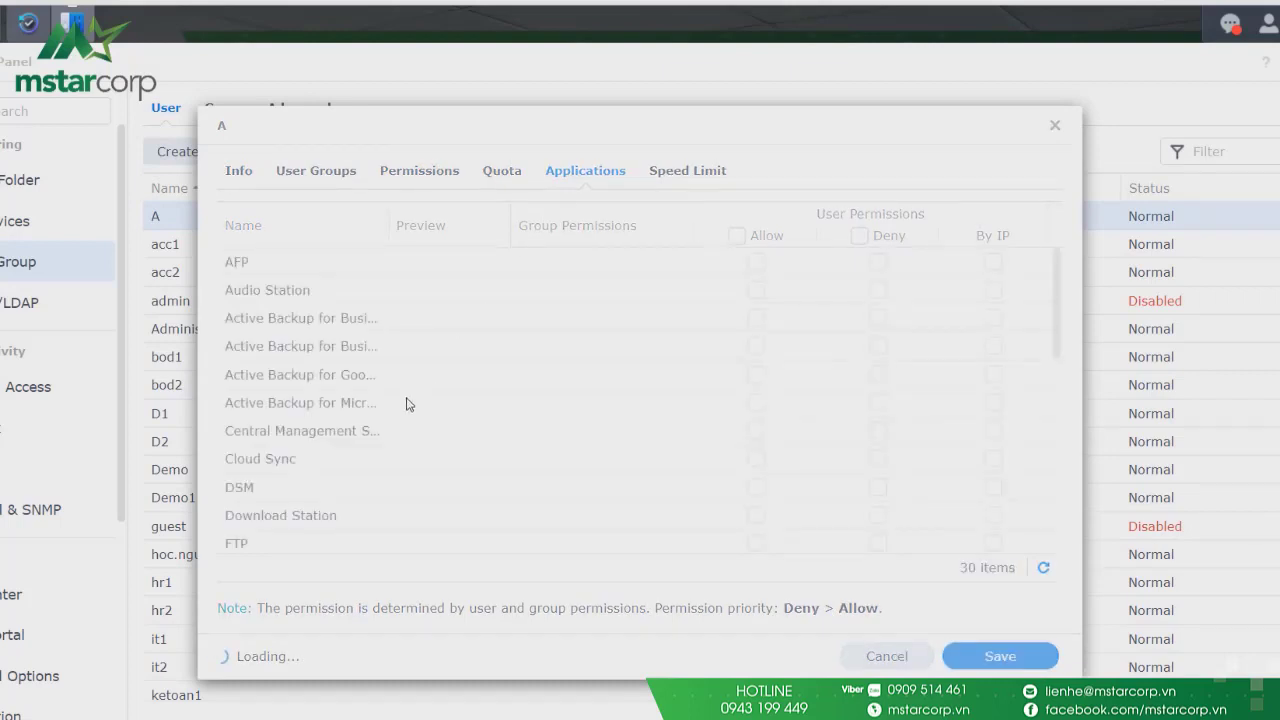
pyautogui.click(367, 318)
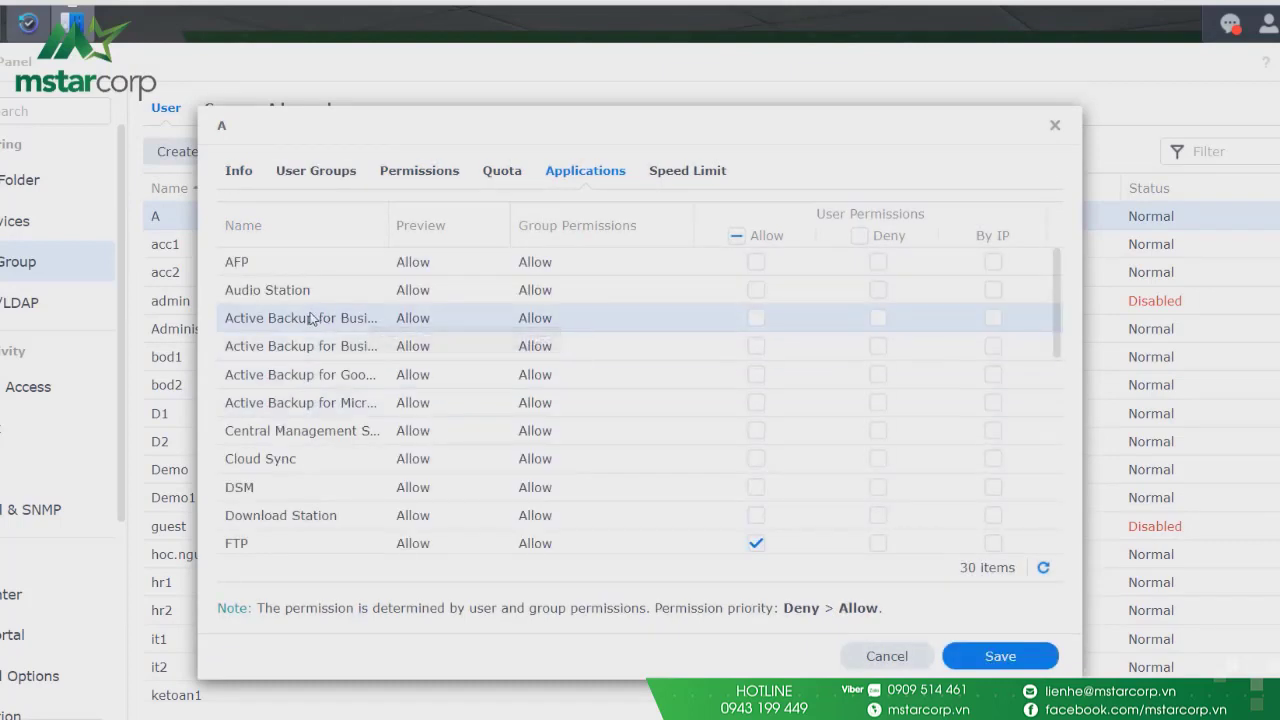
pyautogui.moveTo(393, 225); pyautogui.dragTo(455, 229)
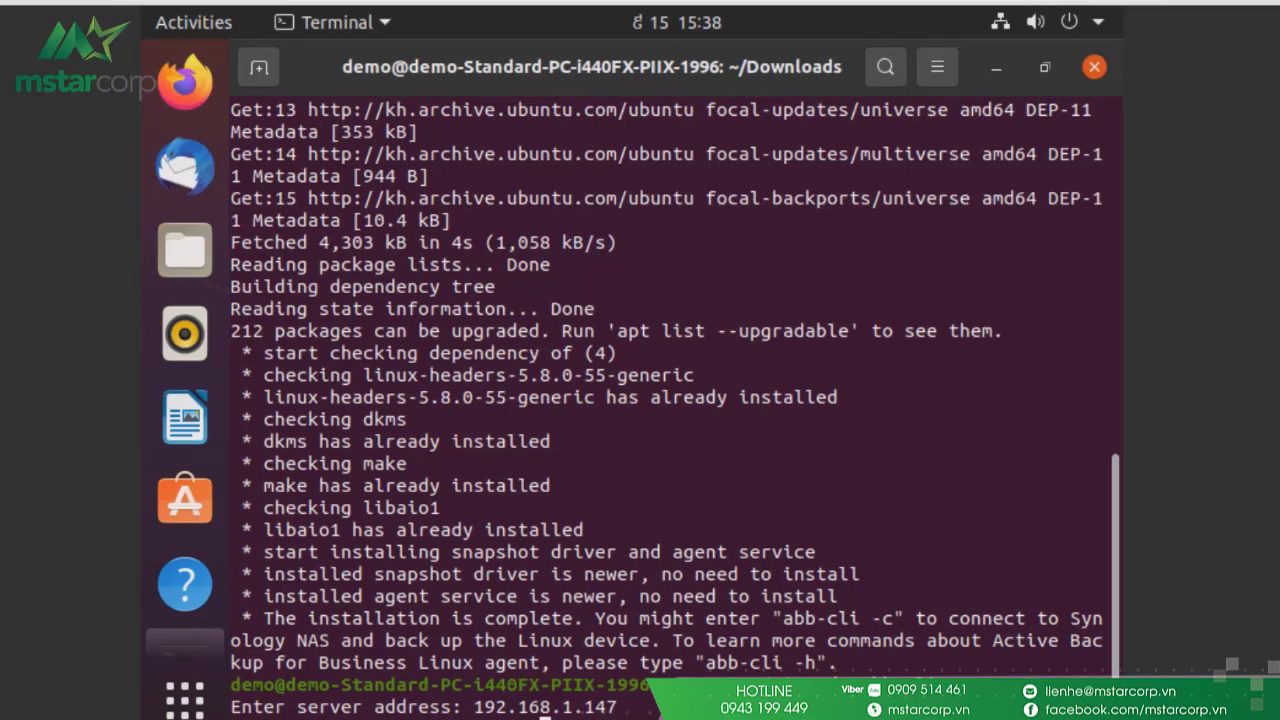
# Return to the Terminal, submit the server address and log in with username administrator and the account password
pyautogui.press('Return')
pyautogui.write('administrator')
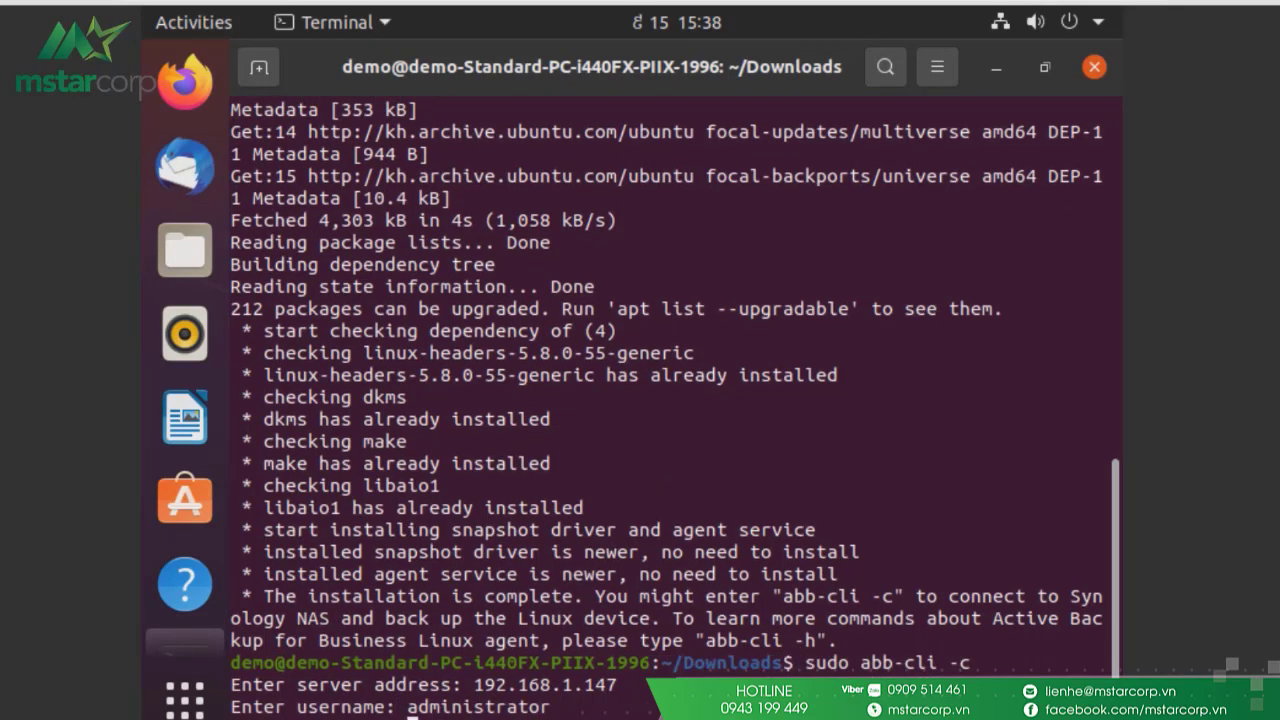
pyautogui.press('Return')
pyautogui.press('Return')
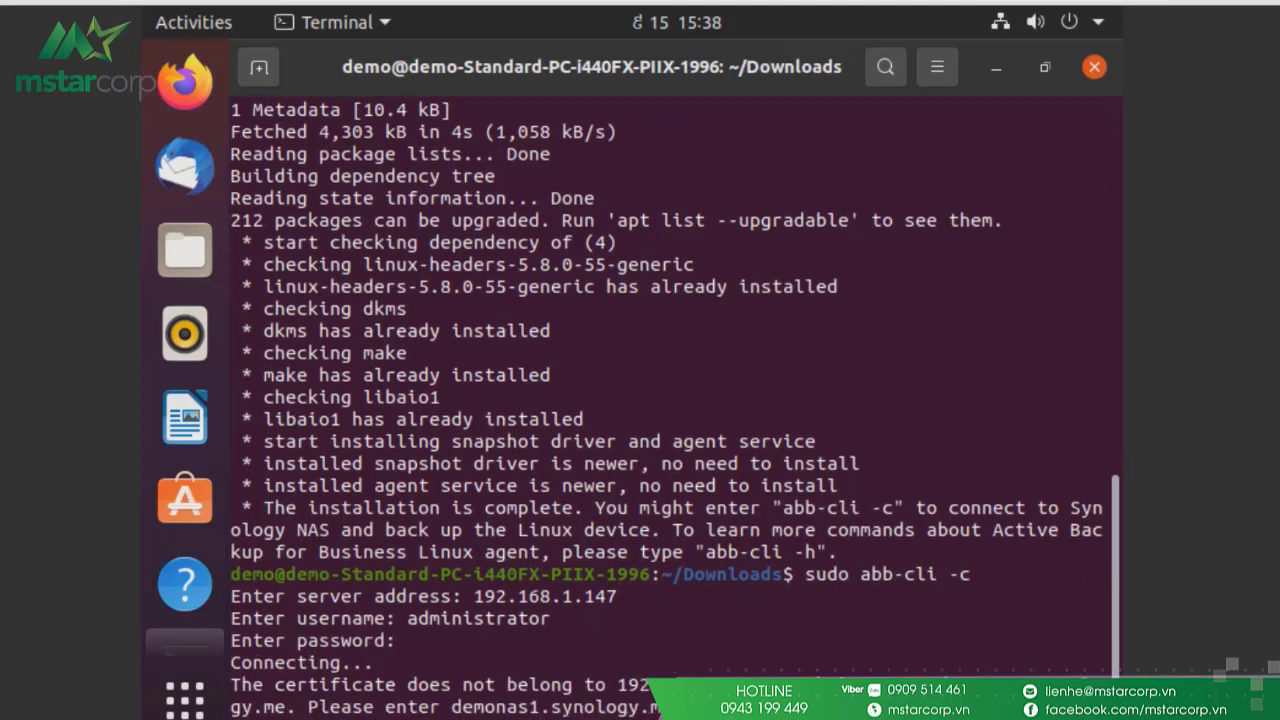
# Proceed despite the certificate mismatch and confirm connecting the device with the listed backup settings
pyautogui.write('y')
pyautogui.press('Return')
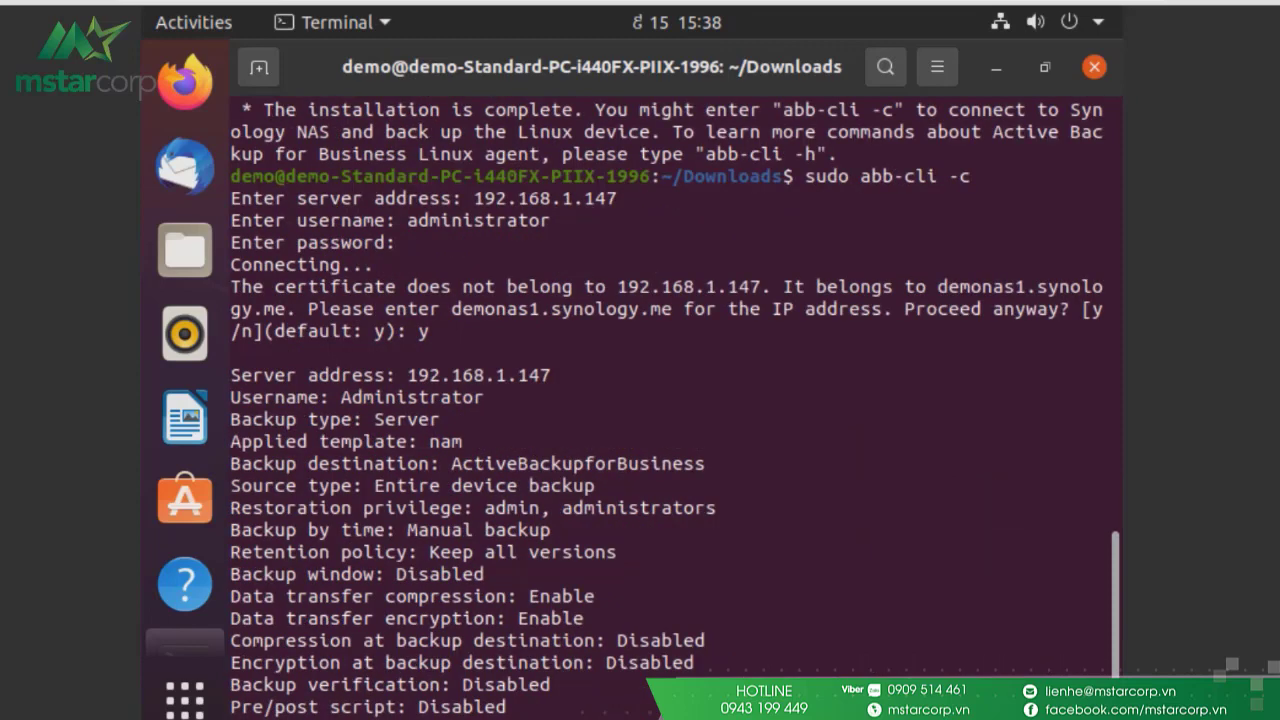
pyautogui.press('Return')
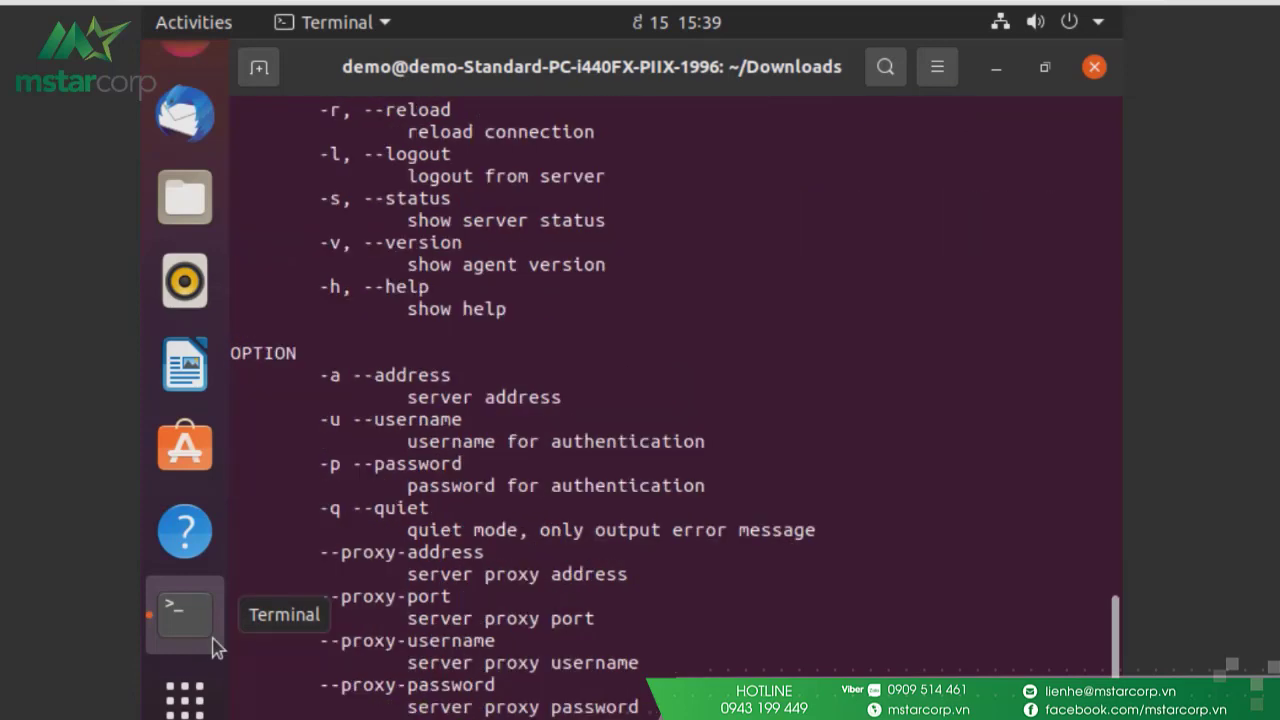
# Review the abb-cli help output, examining the connect, reload, logout, status, version and help commands and the connection options
pyautogui.scroll(4, 652, 406)
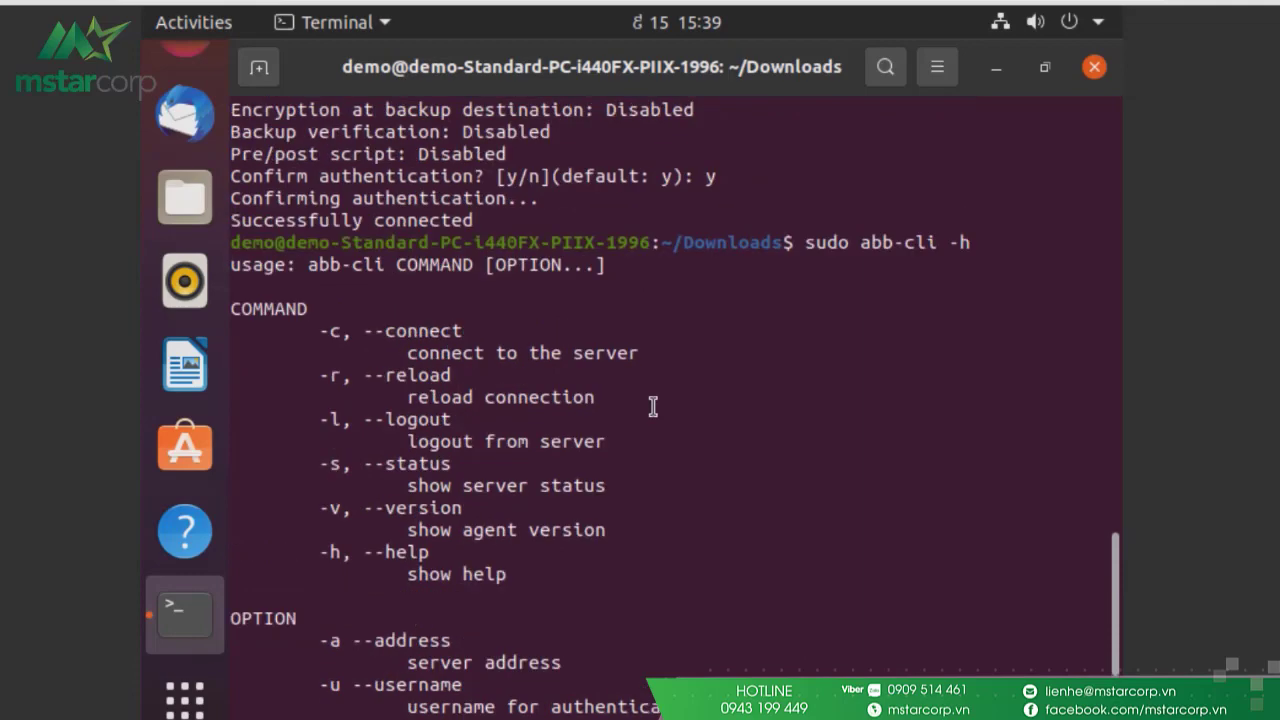
pyautogui.scroll(-2, 657, 400)
pyautogui.scroll(1, 657, 400)
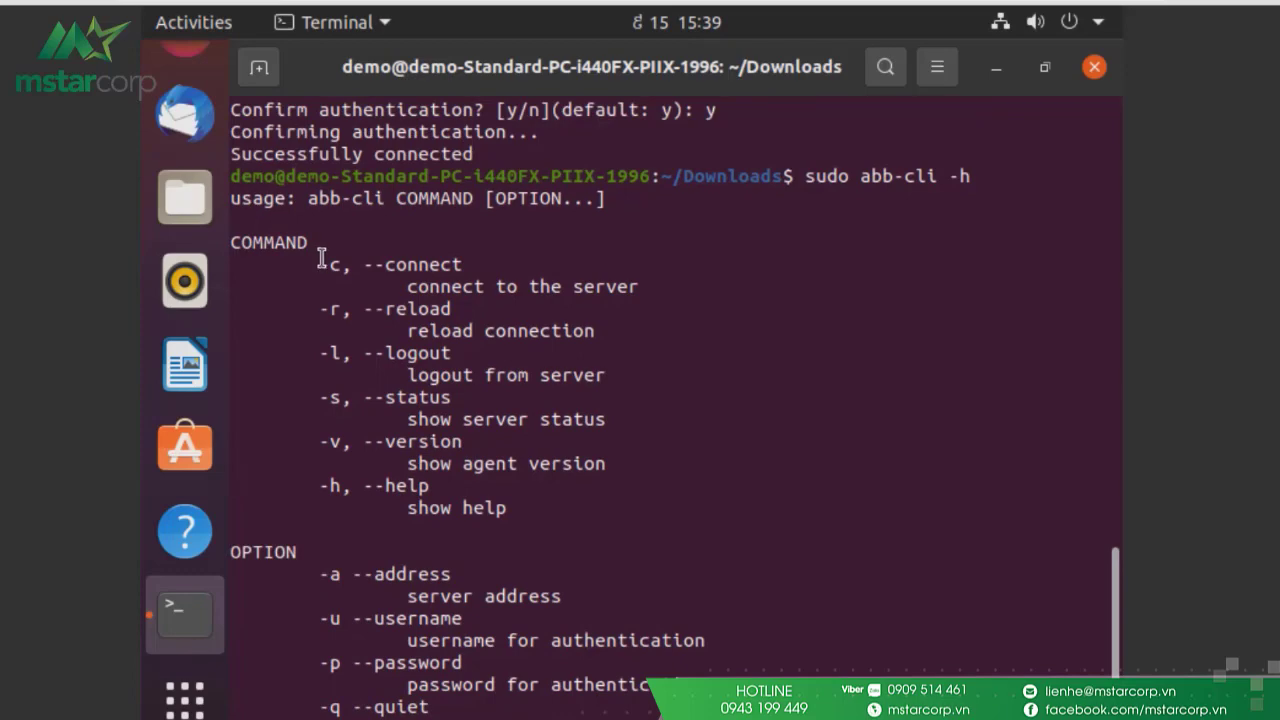
pyautogui.scroll(-1, 632, 440)
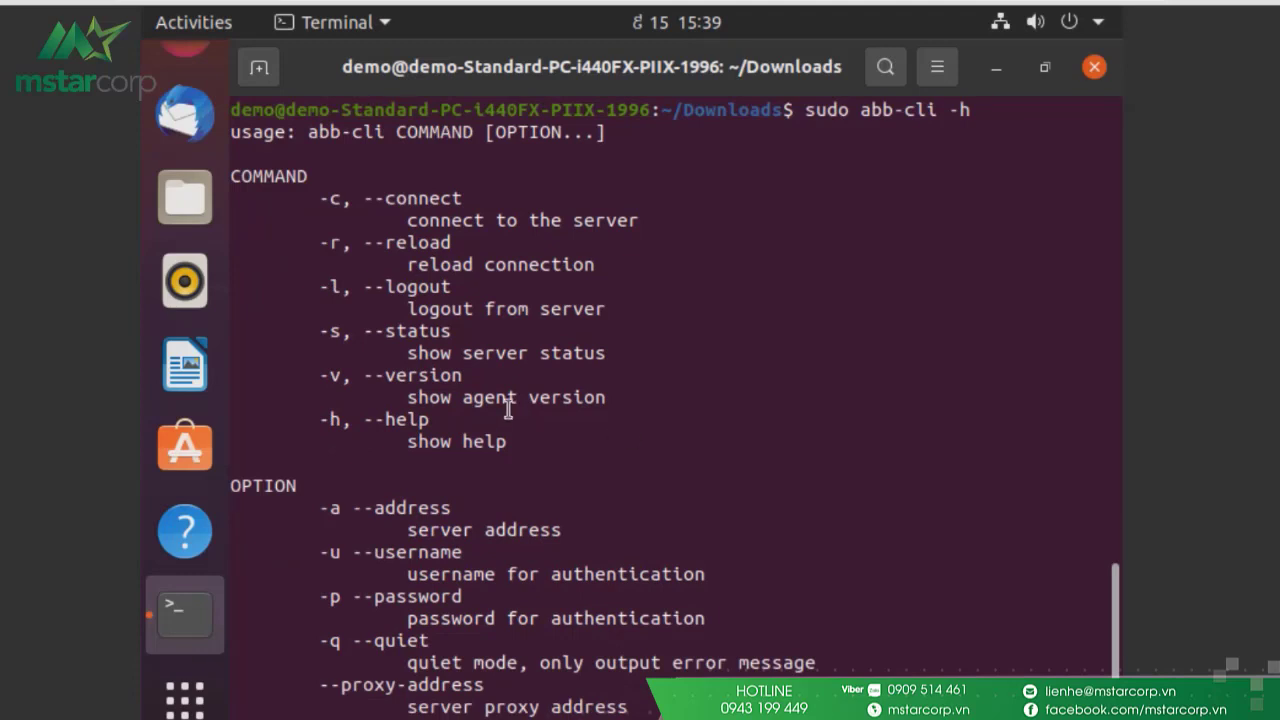
pyautogui.scroll(-2, 511, 403)
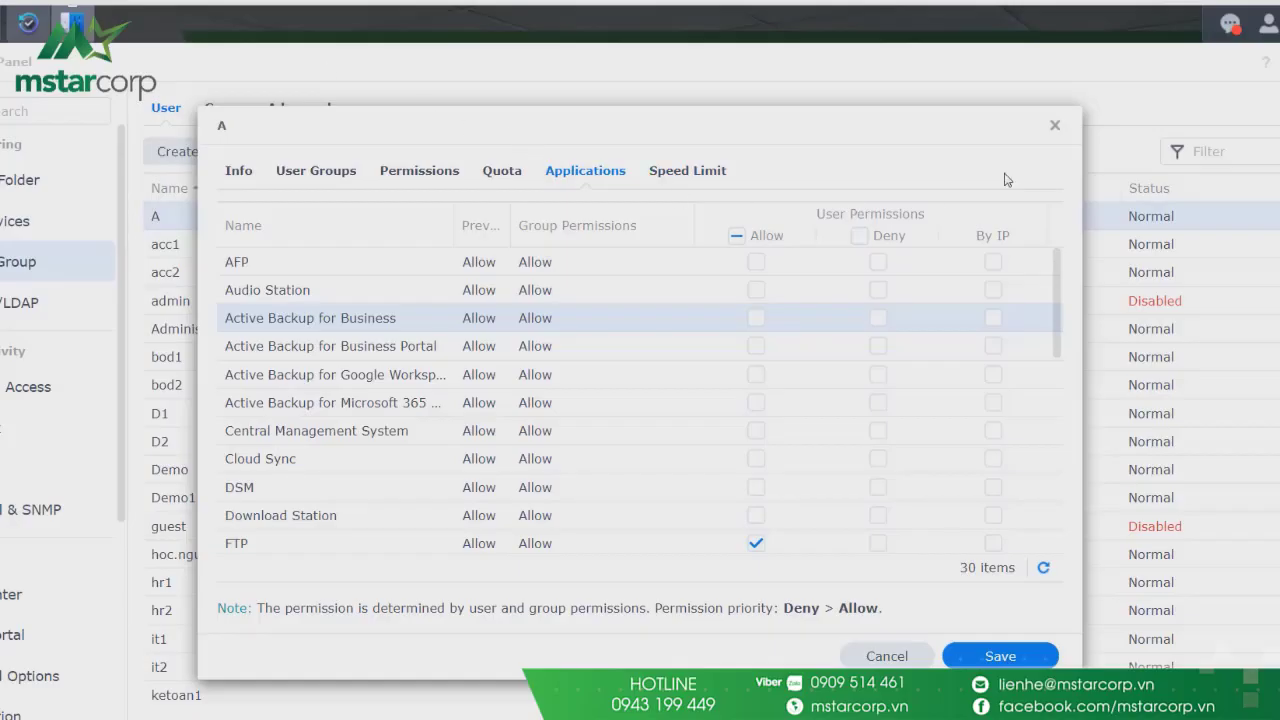
# Switch to Synology DSM, close user A's permissions and bring up the Linux device list in Active Backup for Business
pyautogui.click(1055, 125)
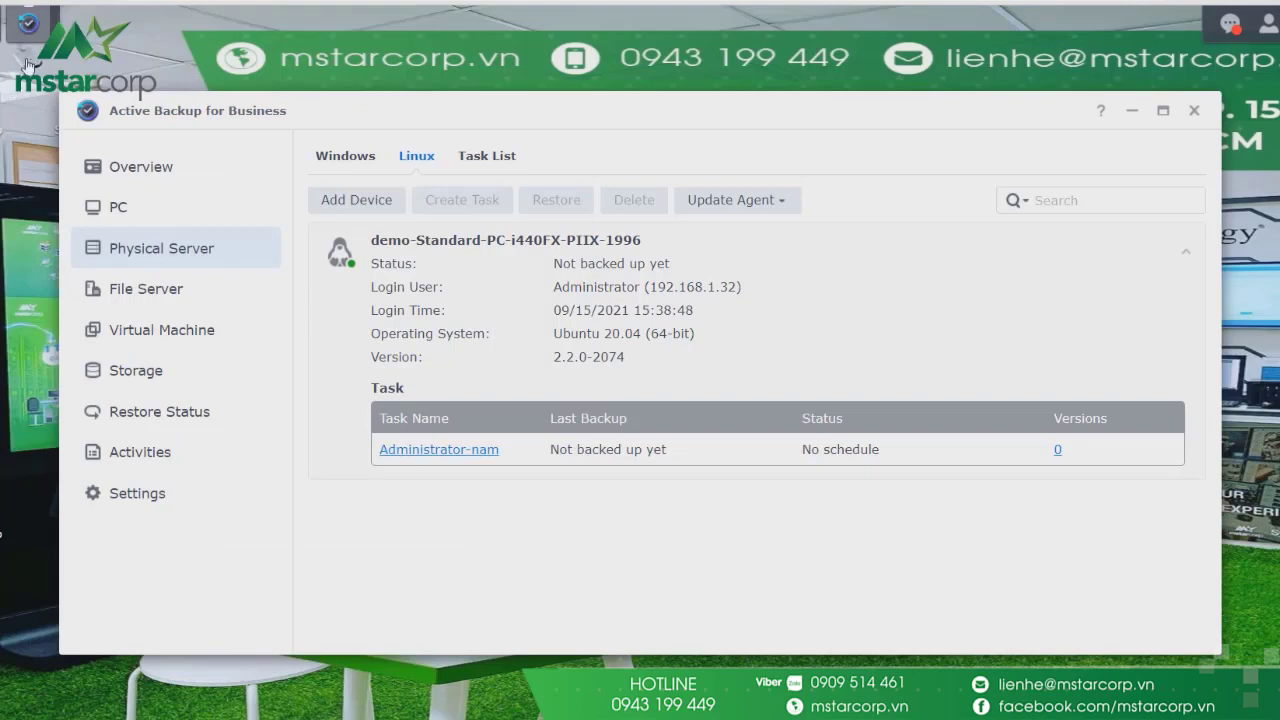
pyautogui.click(28, 22)
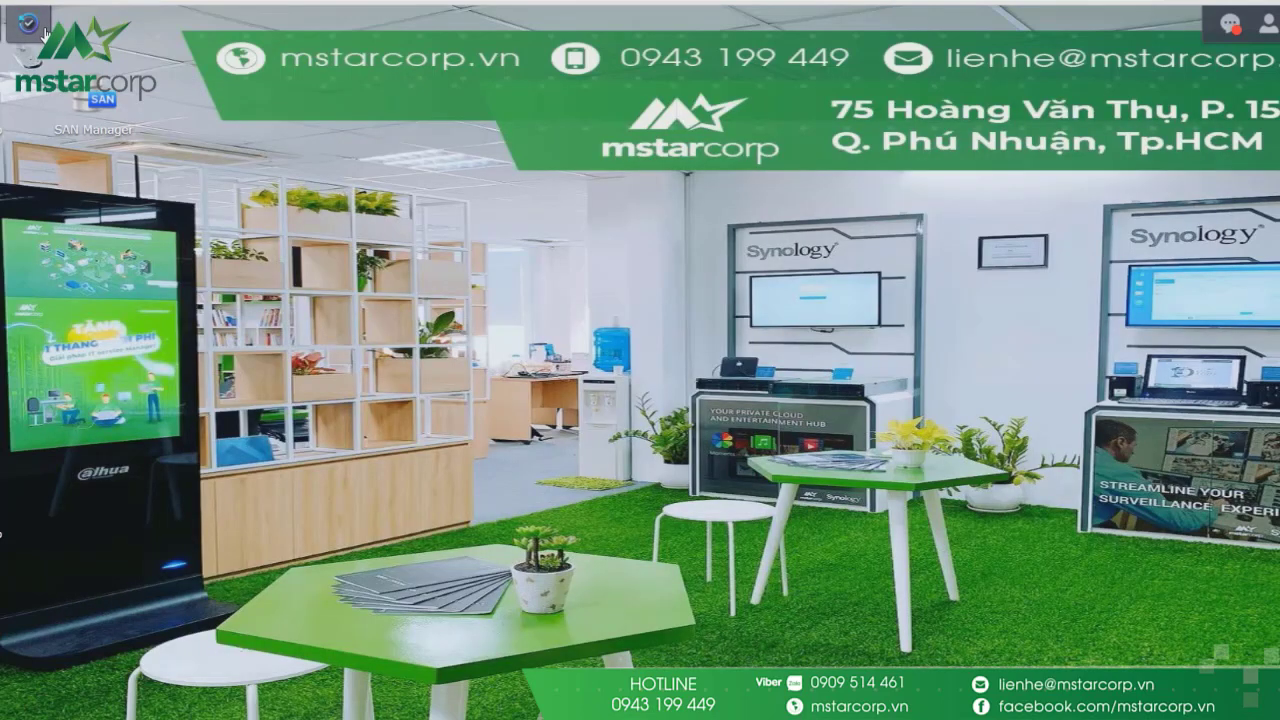
pyautogui.click(28, 22)
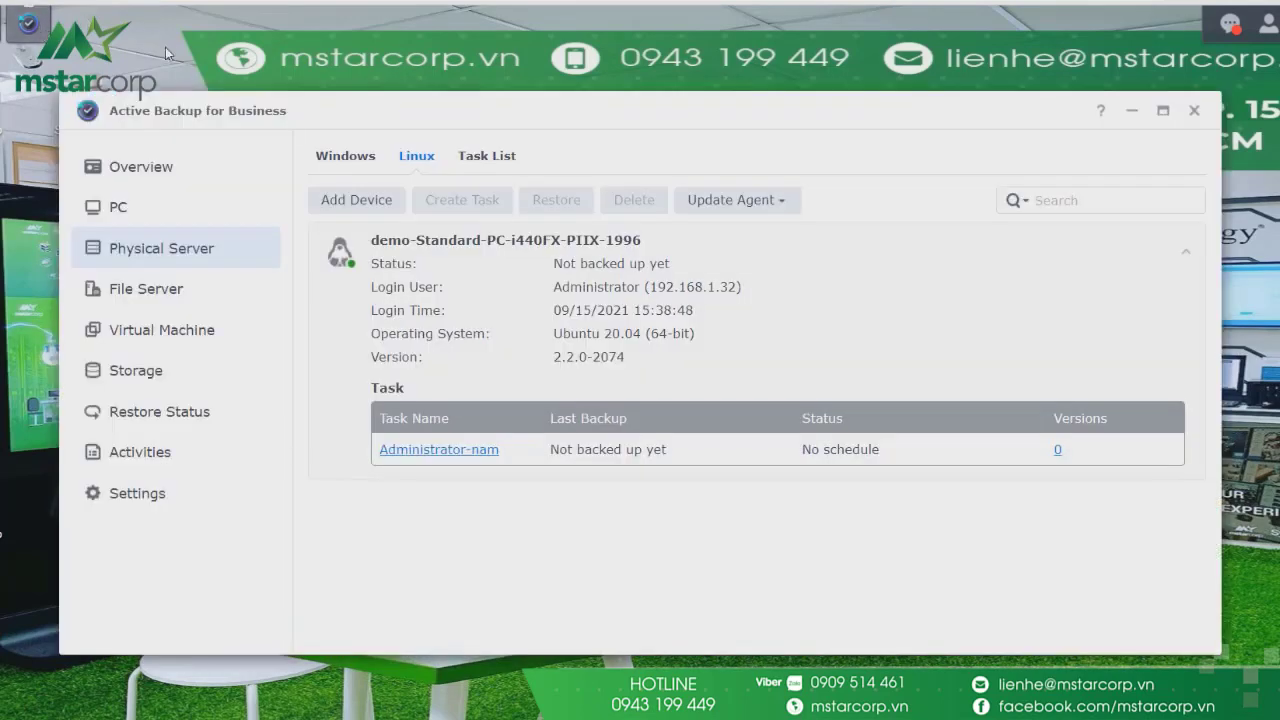
# Create backup task Task-1 for the connected Linux machine, covering the entire device with compressed, encrypted transfer to the ActiveBackupforBusiness shared folder
pyautogui.click(463, 293)
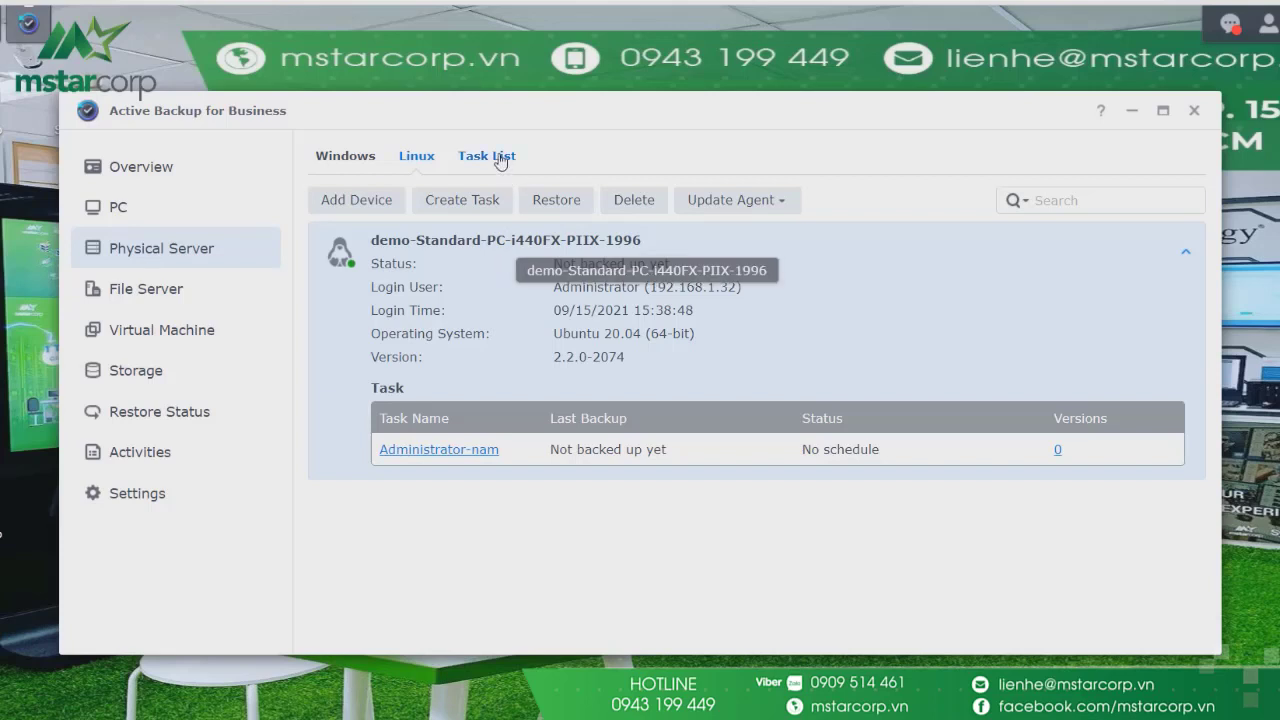
pyautogui.click(484, 199)
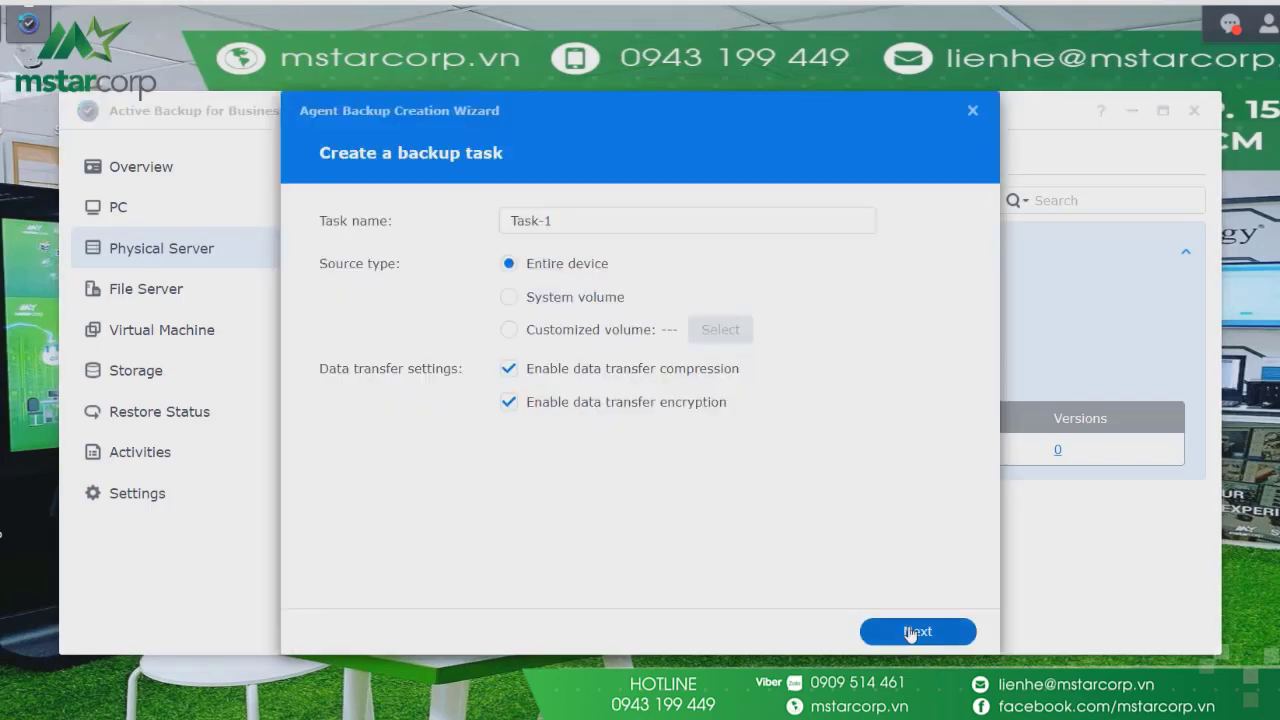
pyautogui.click(911, 632)
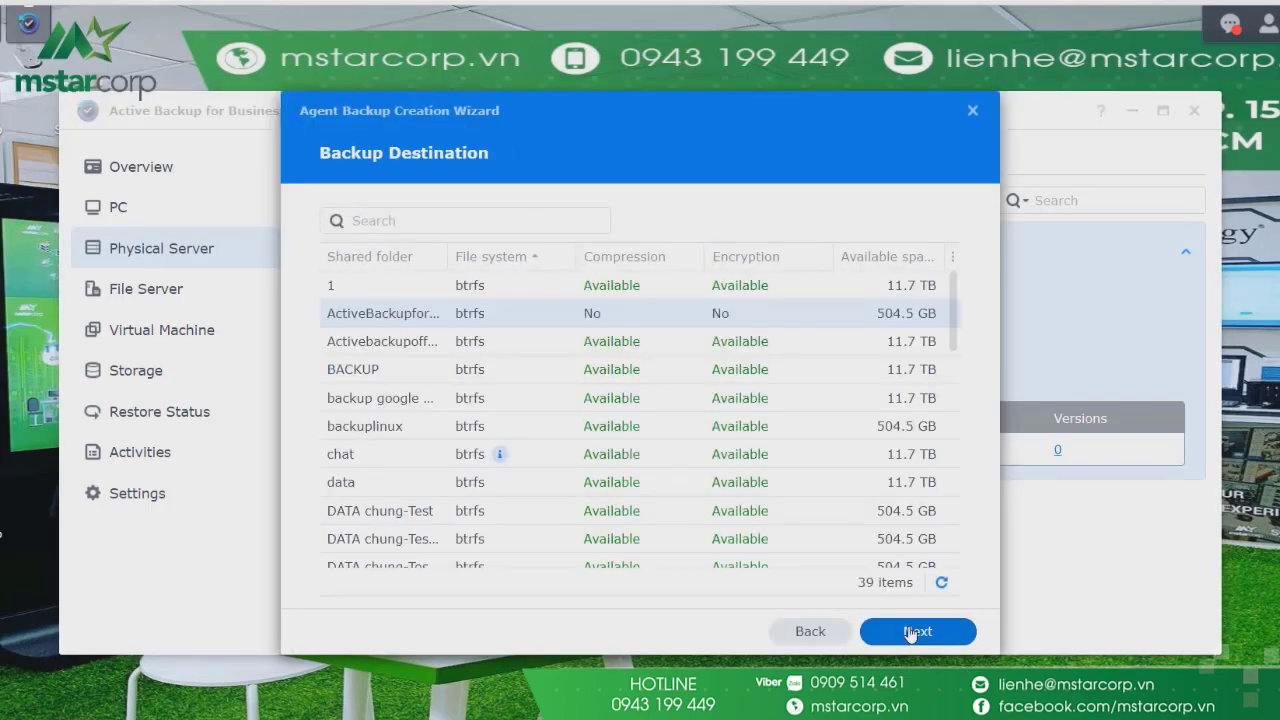
pyautogui.click(909, 640)
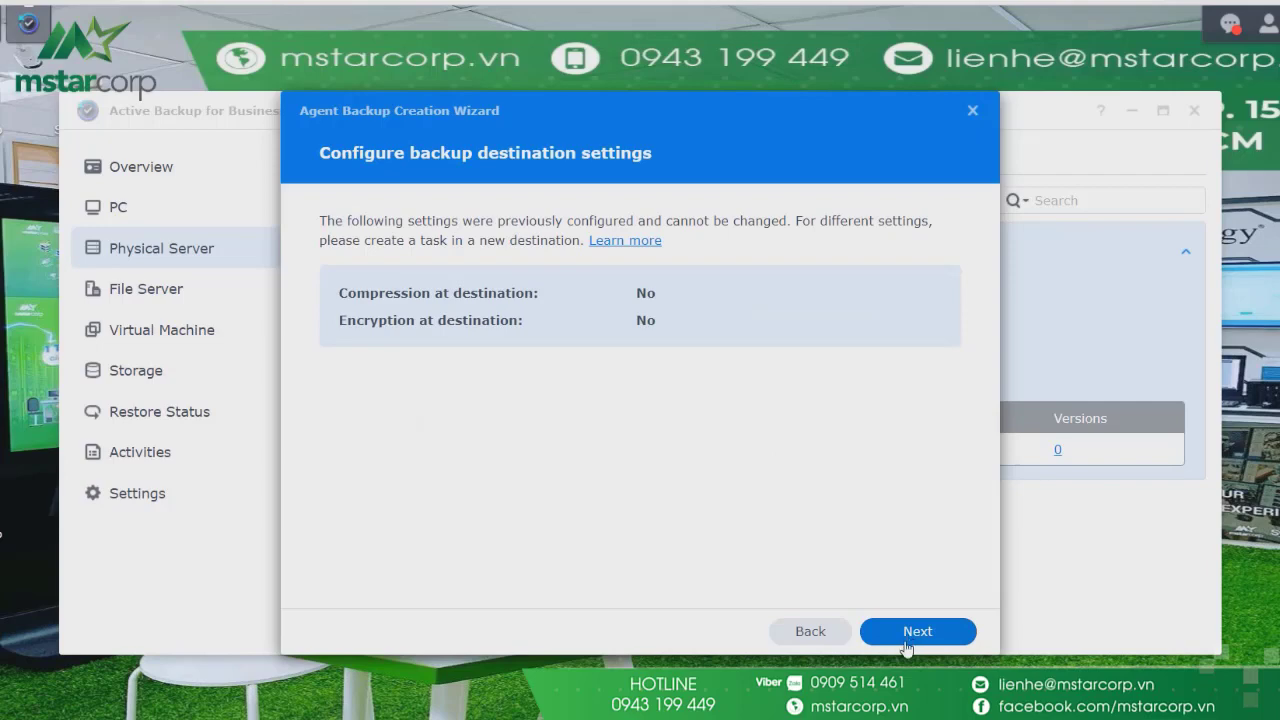
pyautogui.click(909, 636)
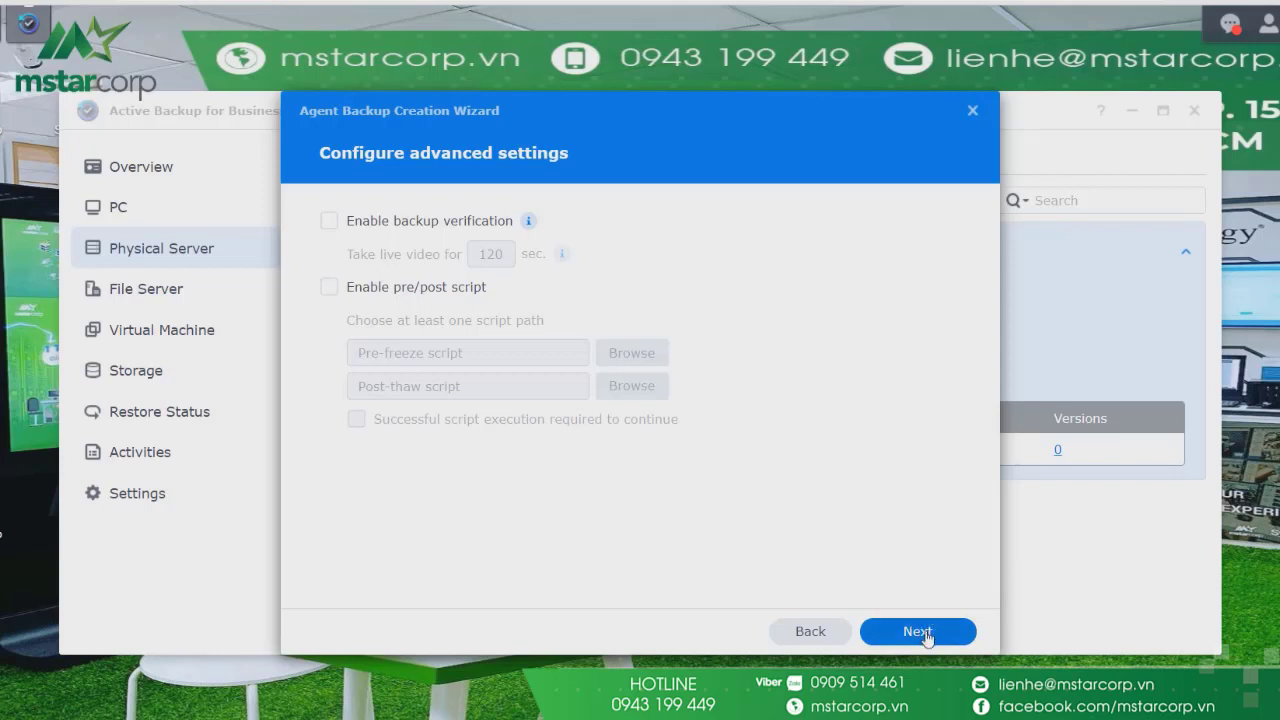
# Keep backup verification and pre/post scripts disabled, use manual backup and leave the retention policy off
pyautogui.click(913, 636)
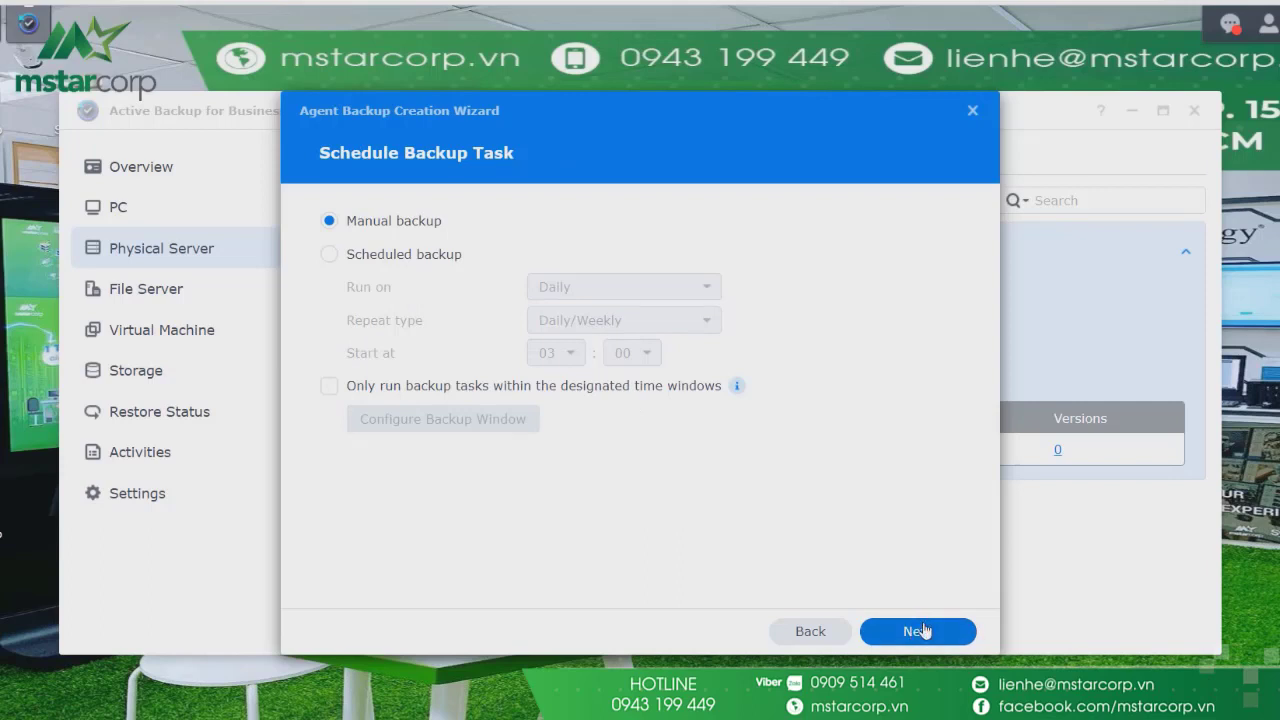
pyautogui.click(925, 631)
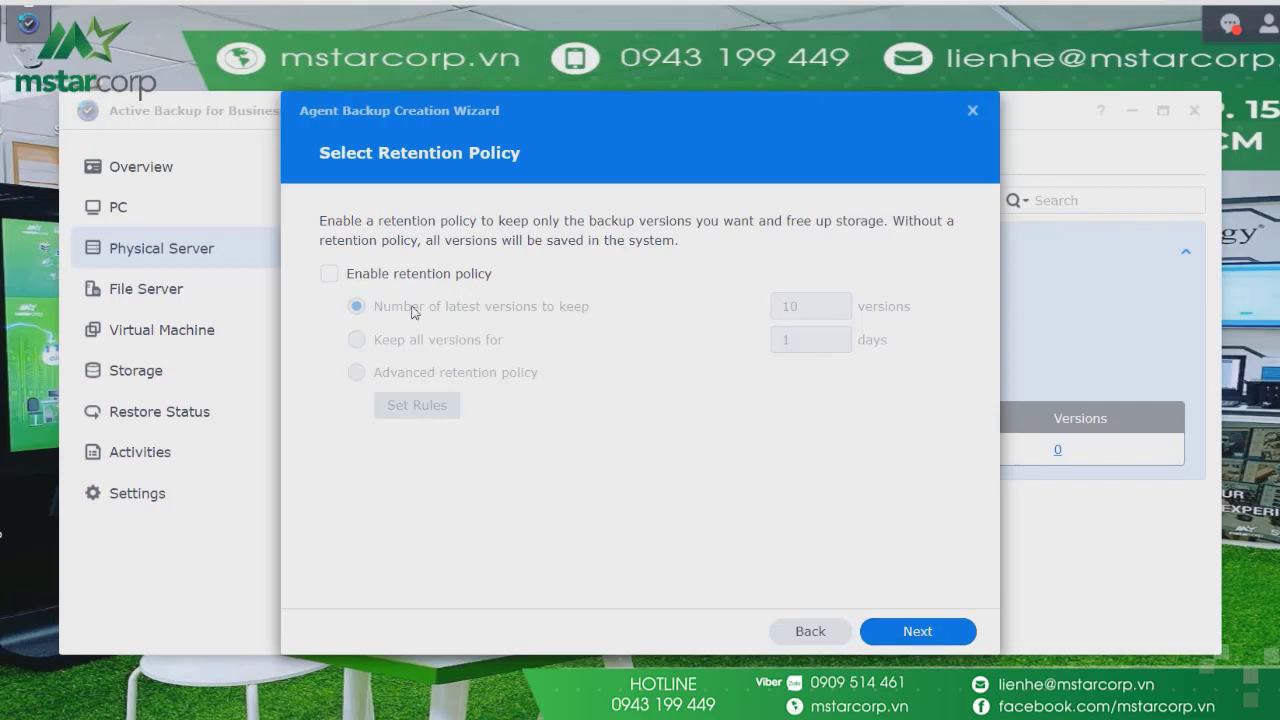
pyautogui.click(427, 284)
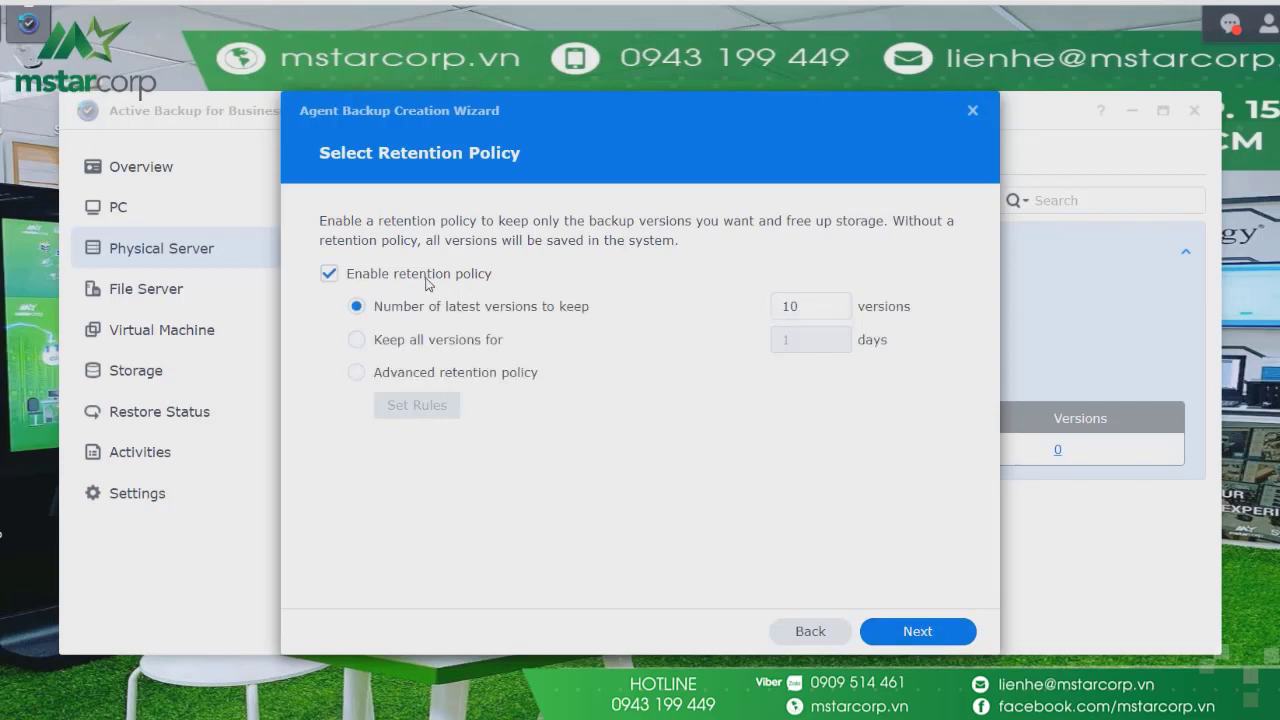
pyautogui.click(427, 284)
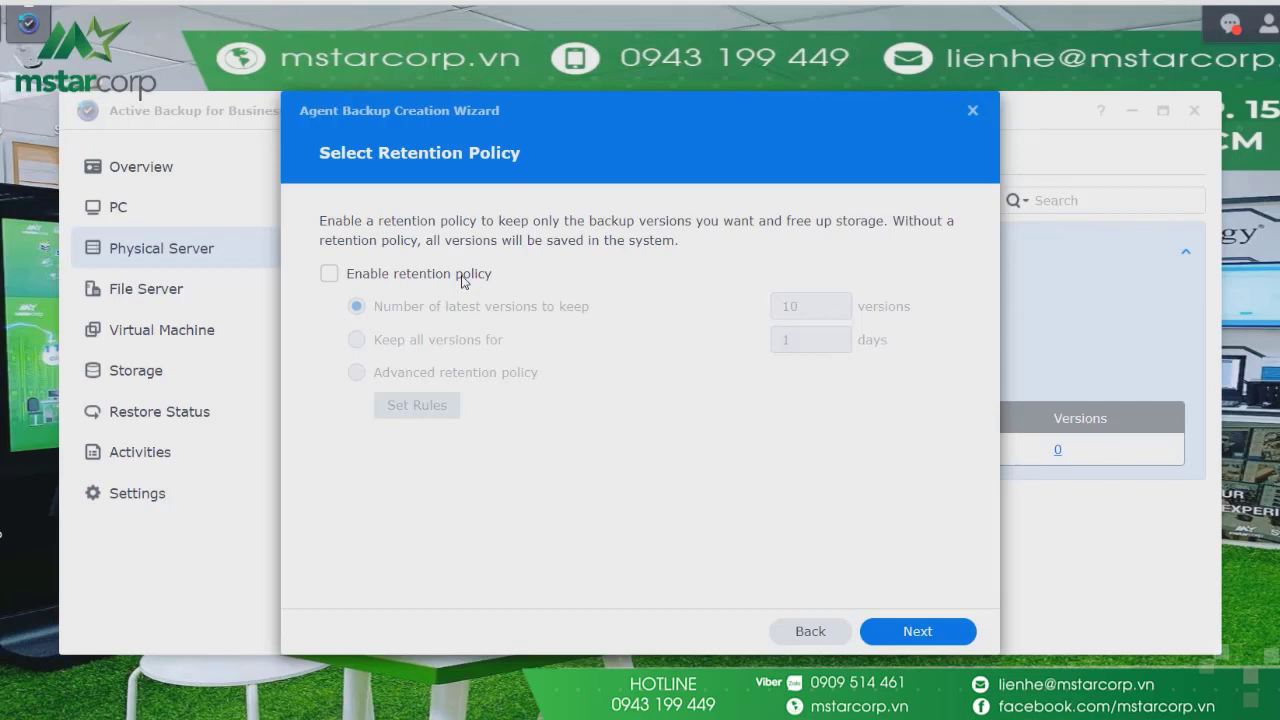
pyautogui.click(946, 632)
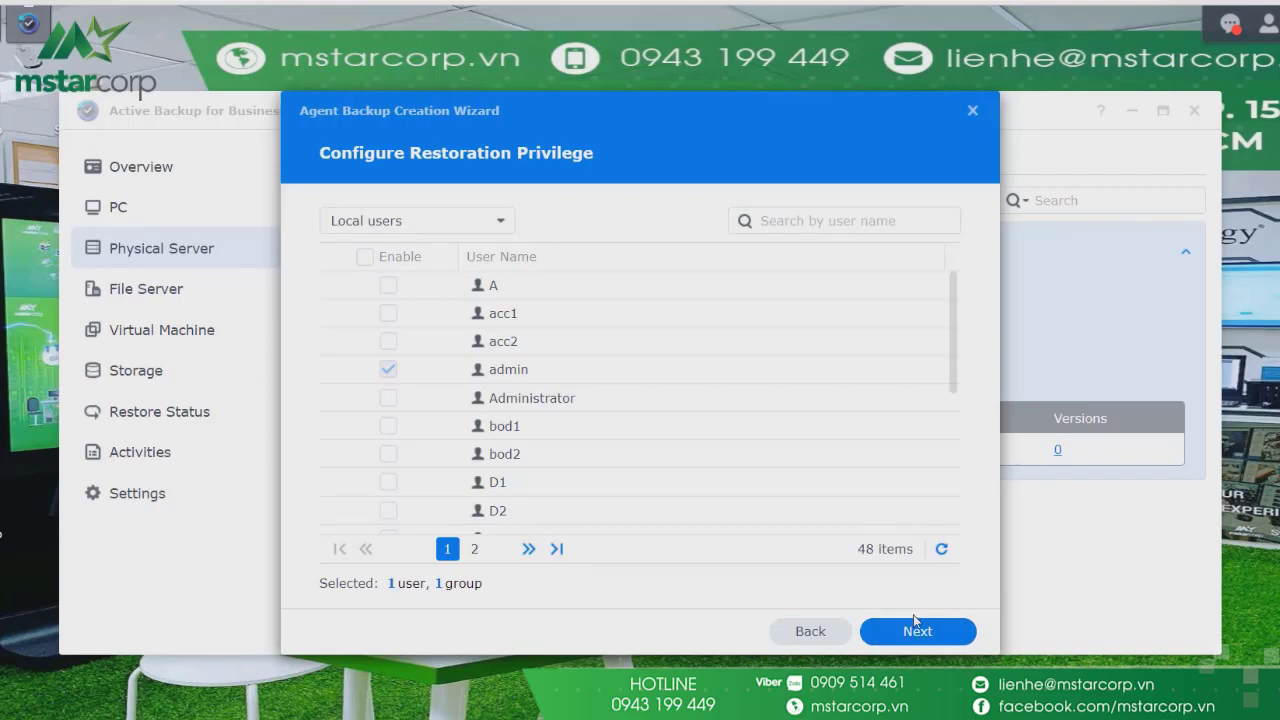
# Accept the default restoration privileges, finish creating Task-1 and start its backup immediately
pyautogui.click(911, 631)
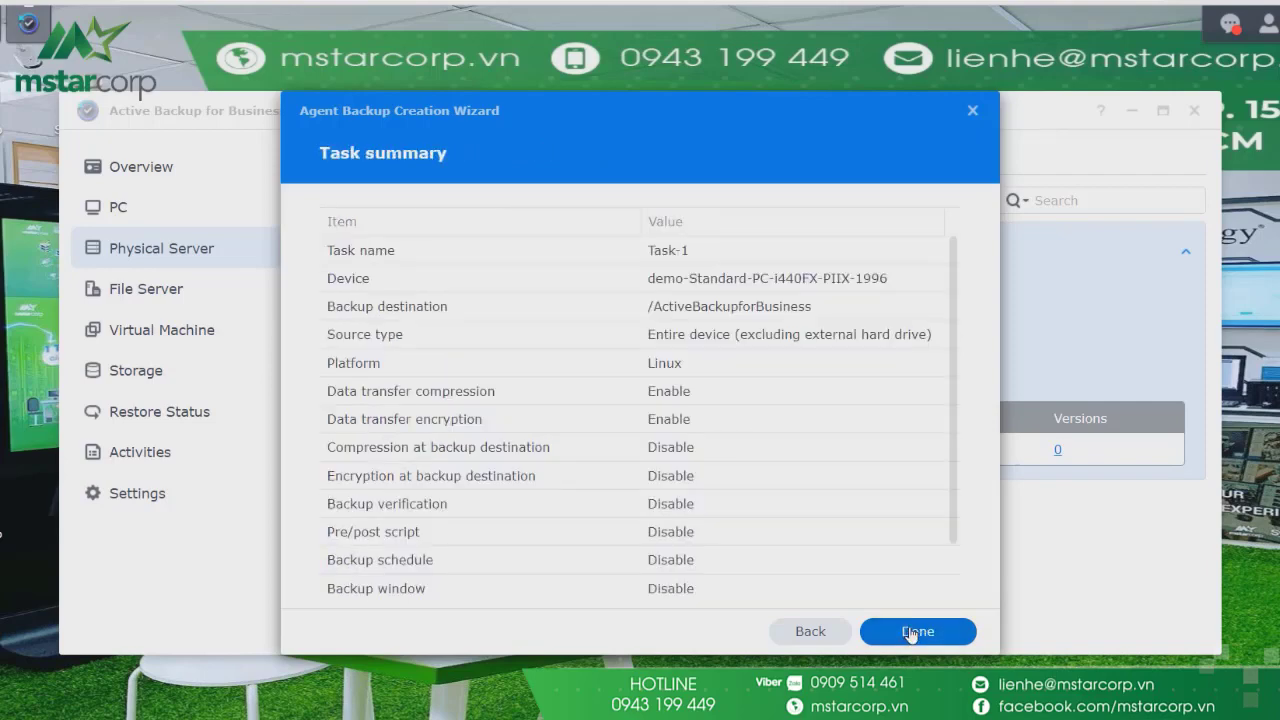
pyautogui.click(911, 633)
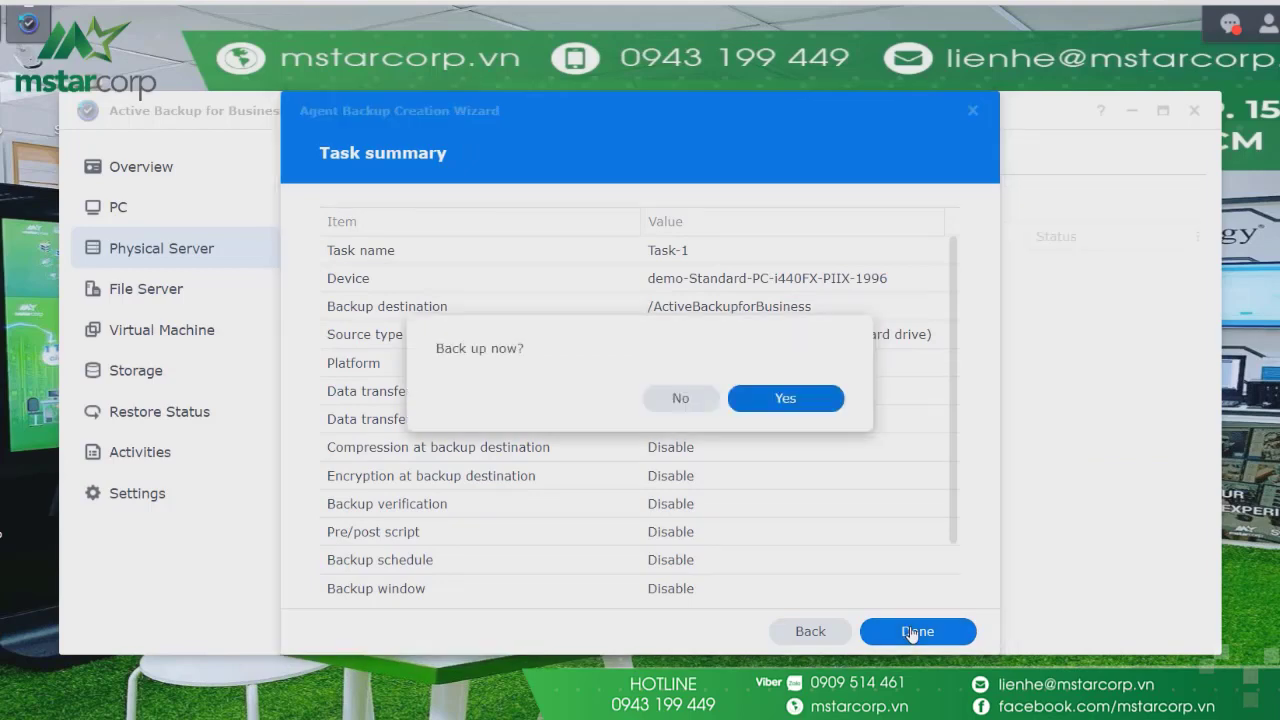
pyautogui.click(821, 406)
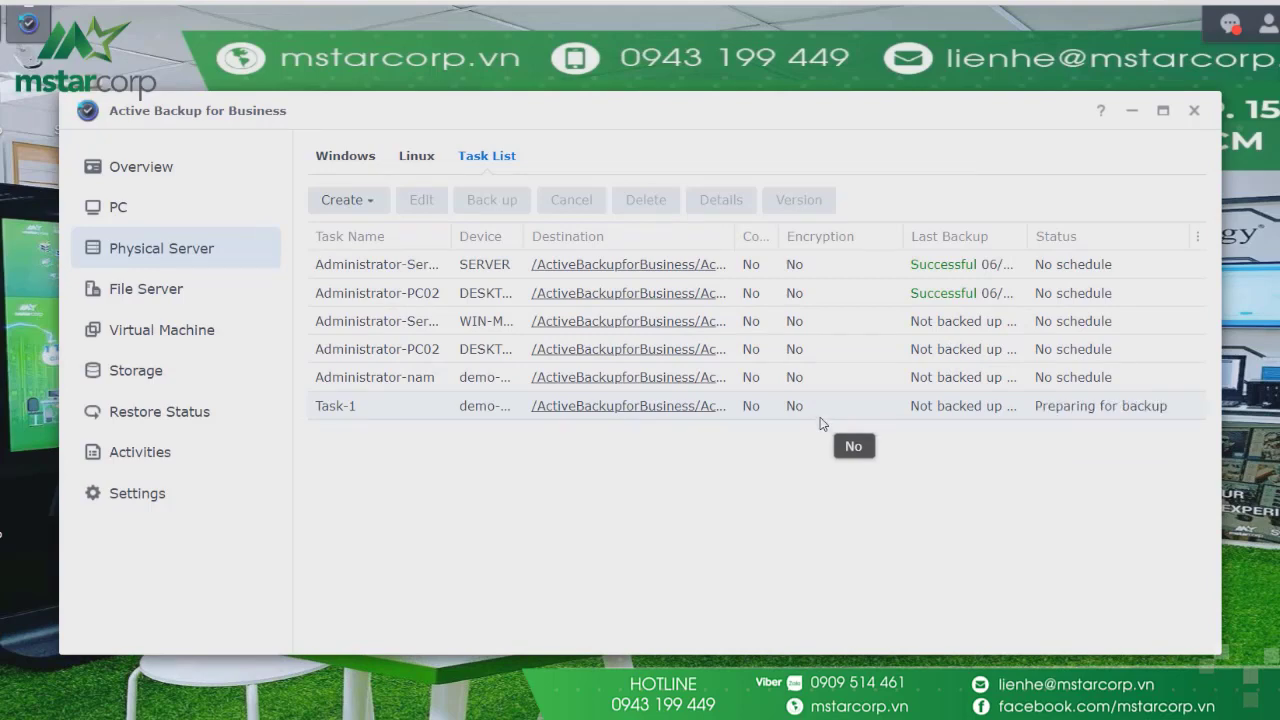
pyautogui.click(820, 416)
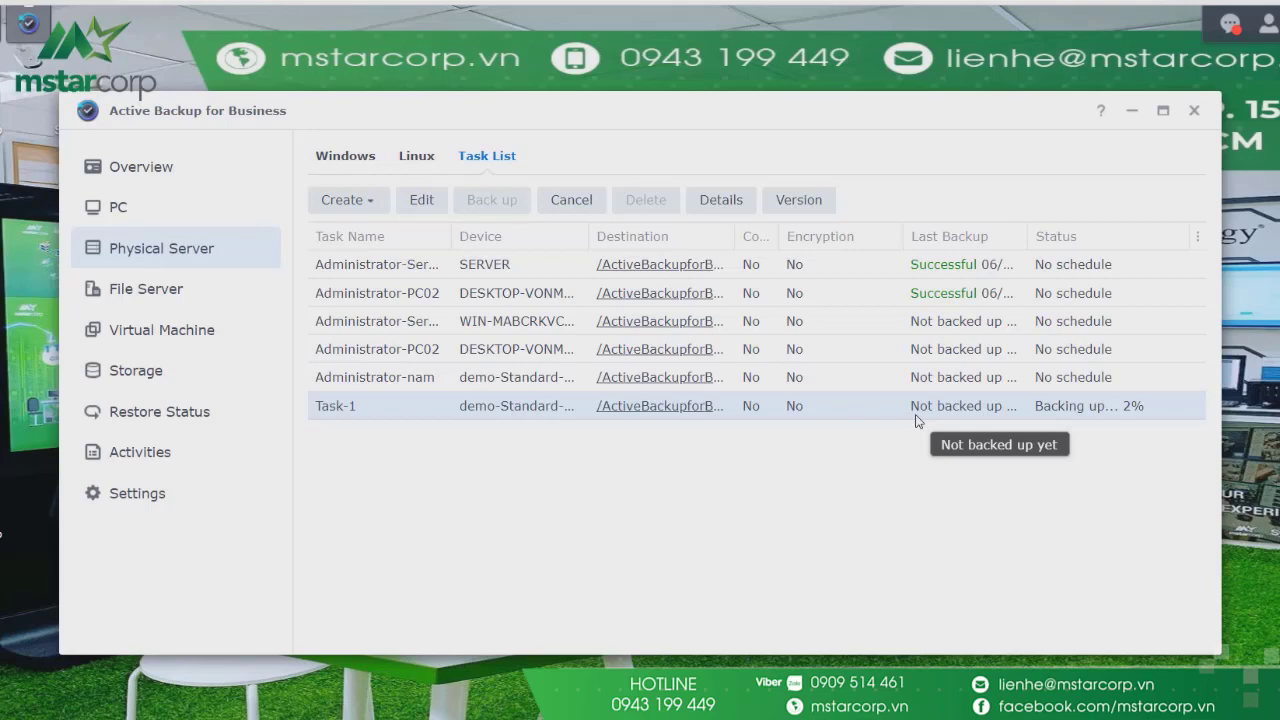
# Check the backup overview and the physical server lists, ending on the Linux device to follow Task-1's progress
pyautogui.click(248, 182)
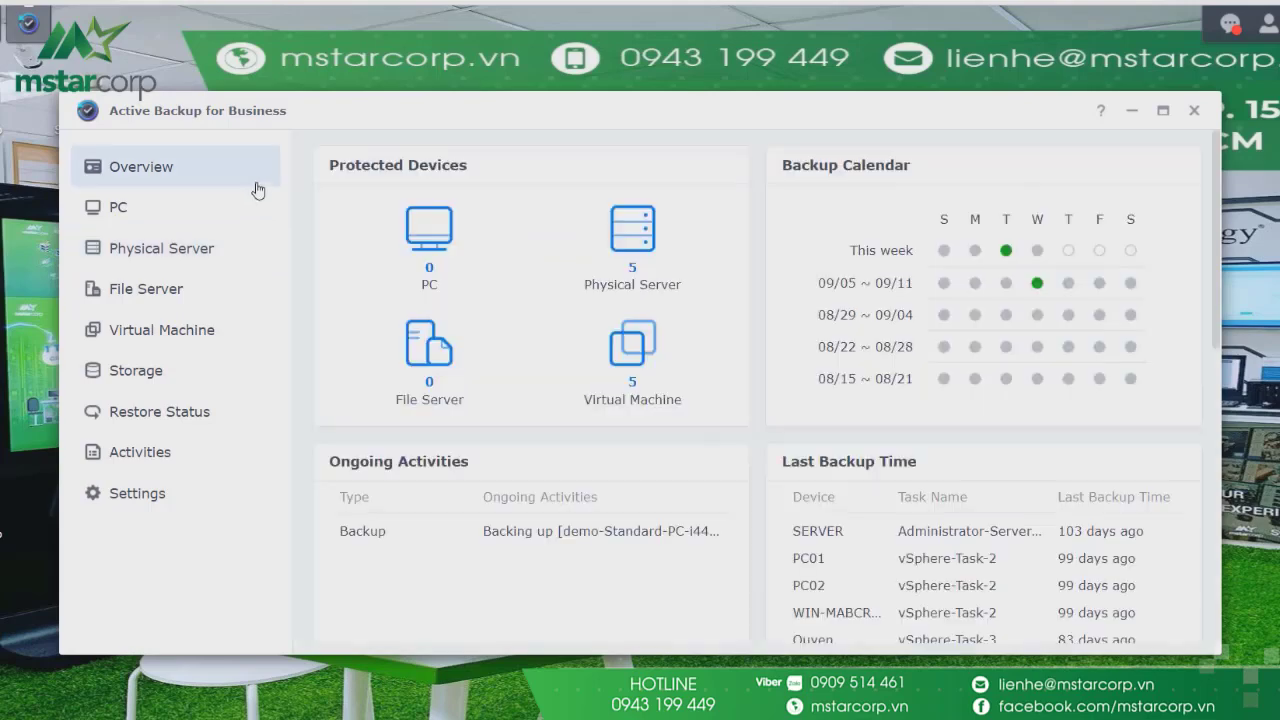
pyautogui.click(674, 386)
pyautogui.click(160, 248)
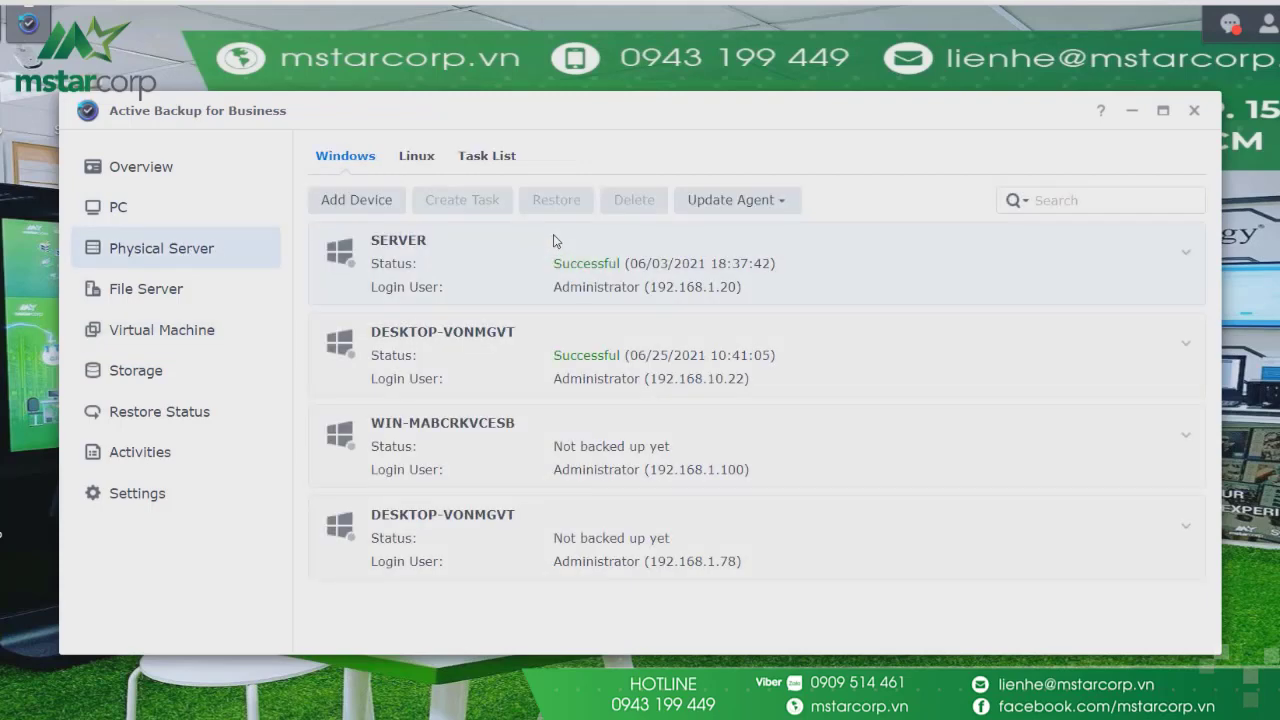
pyautogui.click(213, 222)
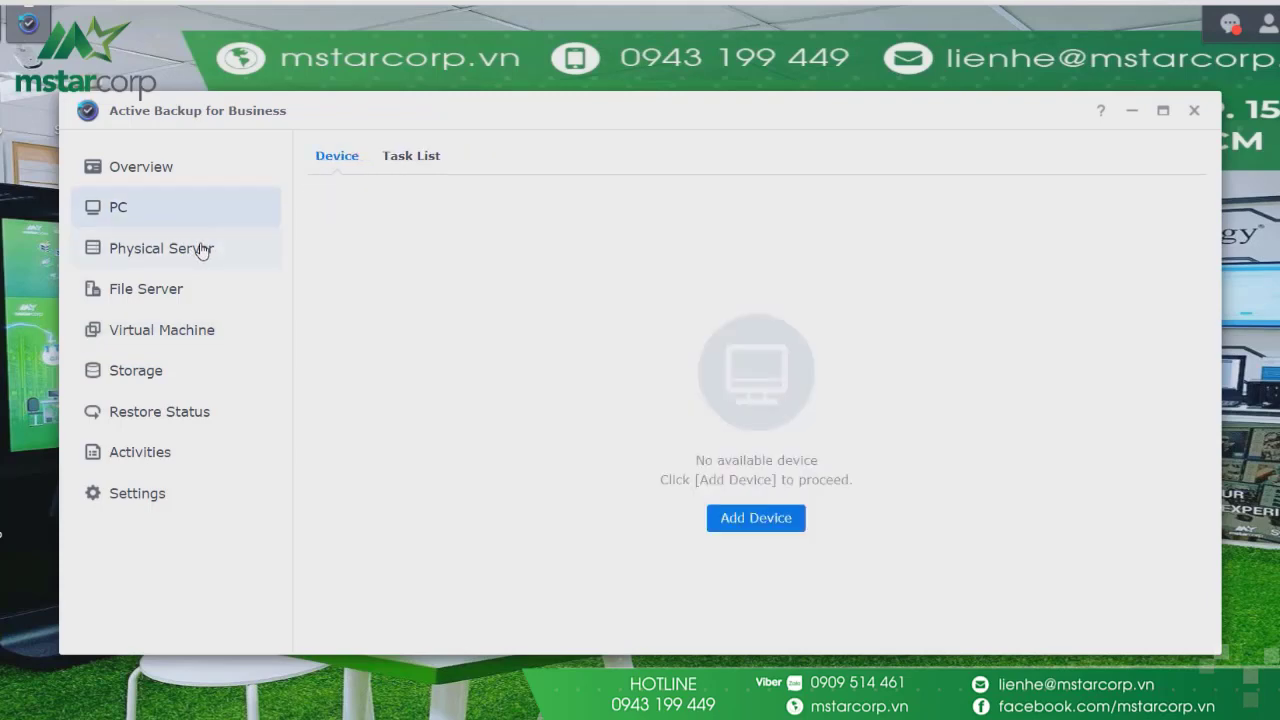
pyautogui.click(201, 249)
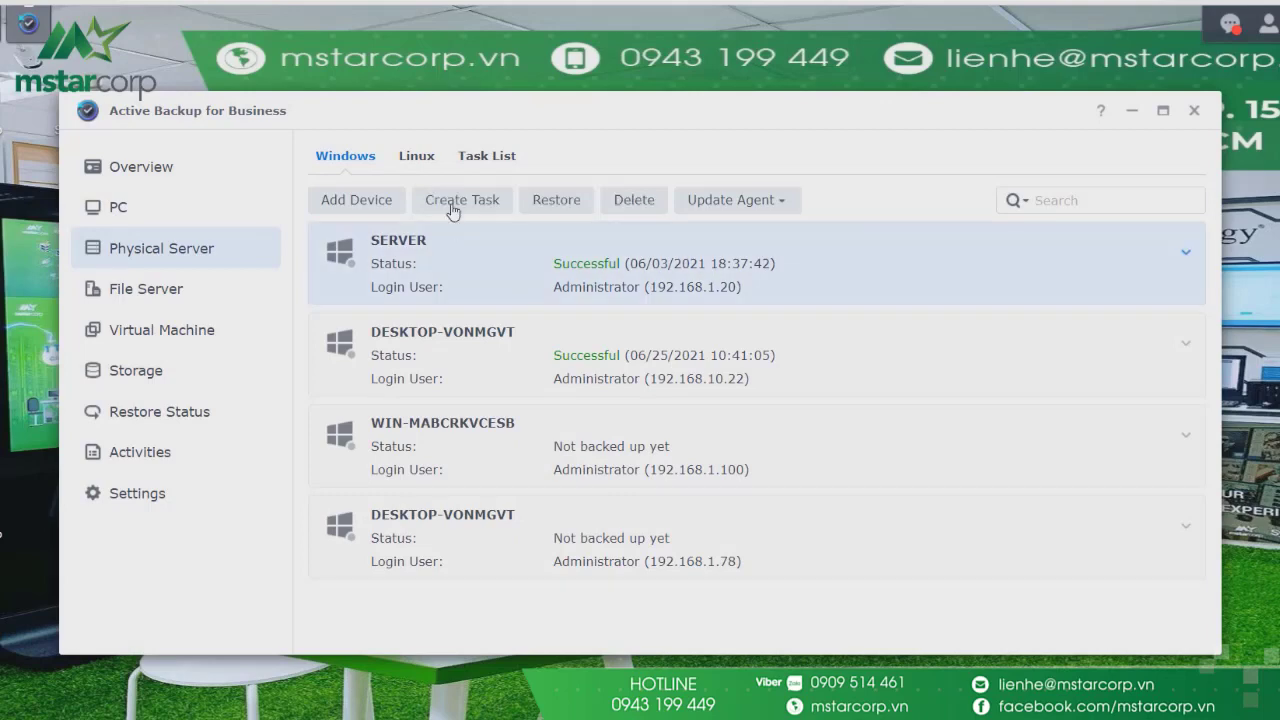
pyautogui.click(428, 156)
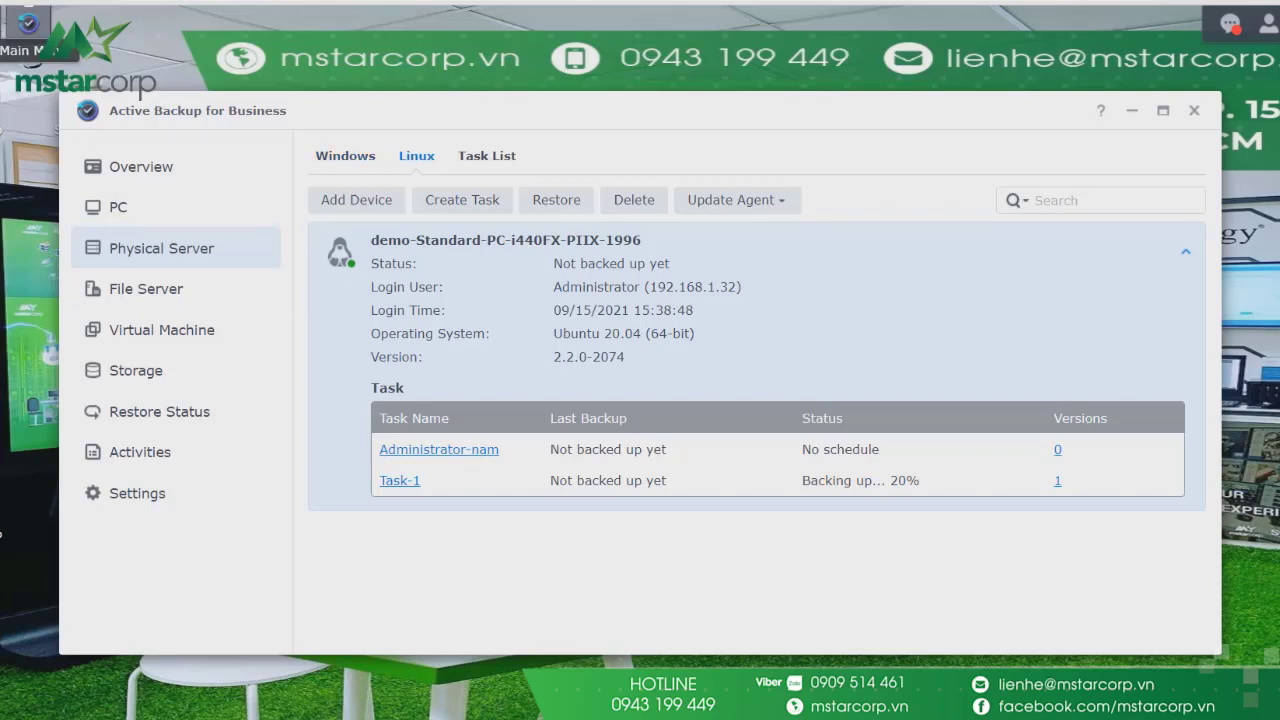
# Look through the VMware vSphere machines in the Virtual Machine section
pyautogui.click(175, 345)
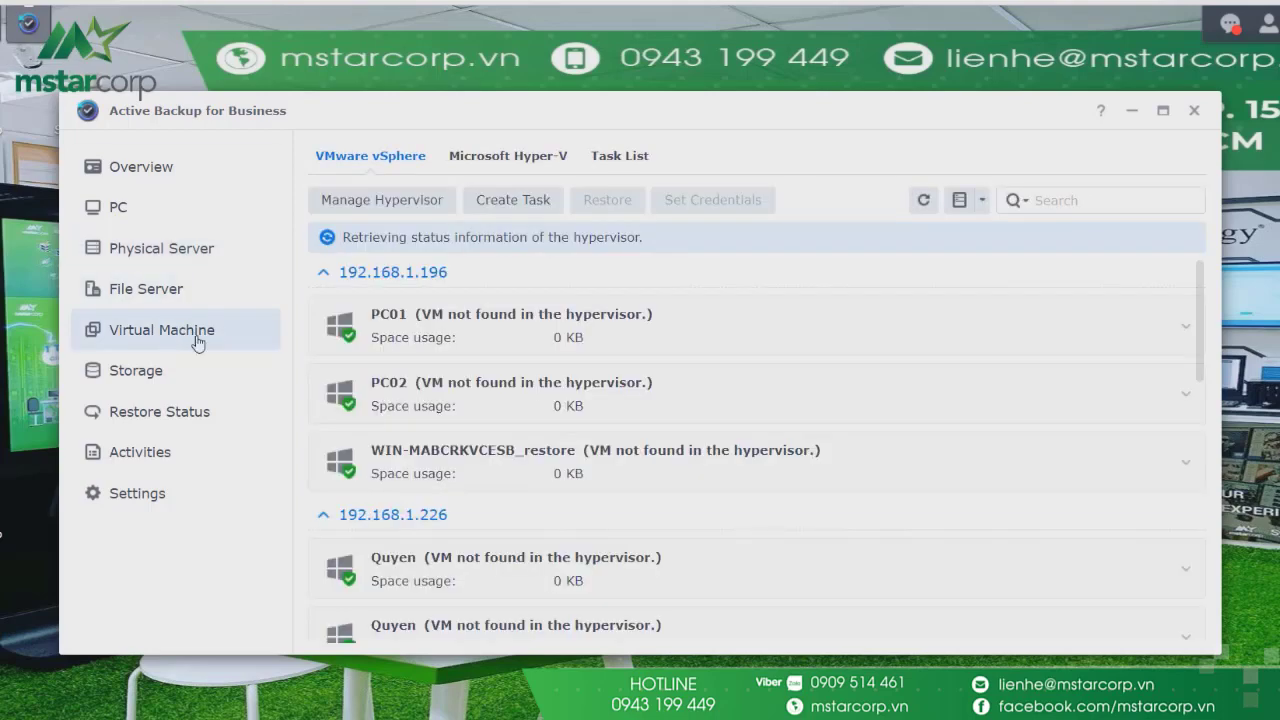
pyautogui.scroll(-1, 650, 413)
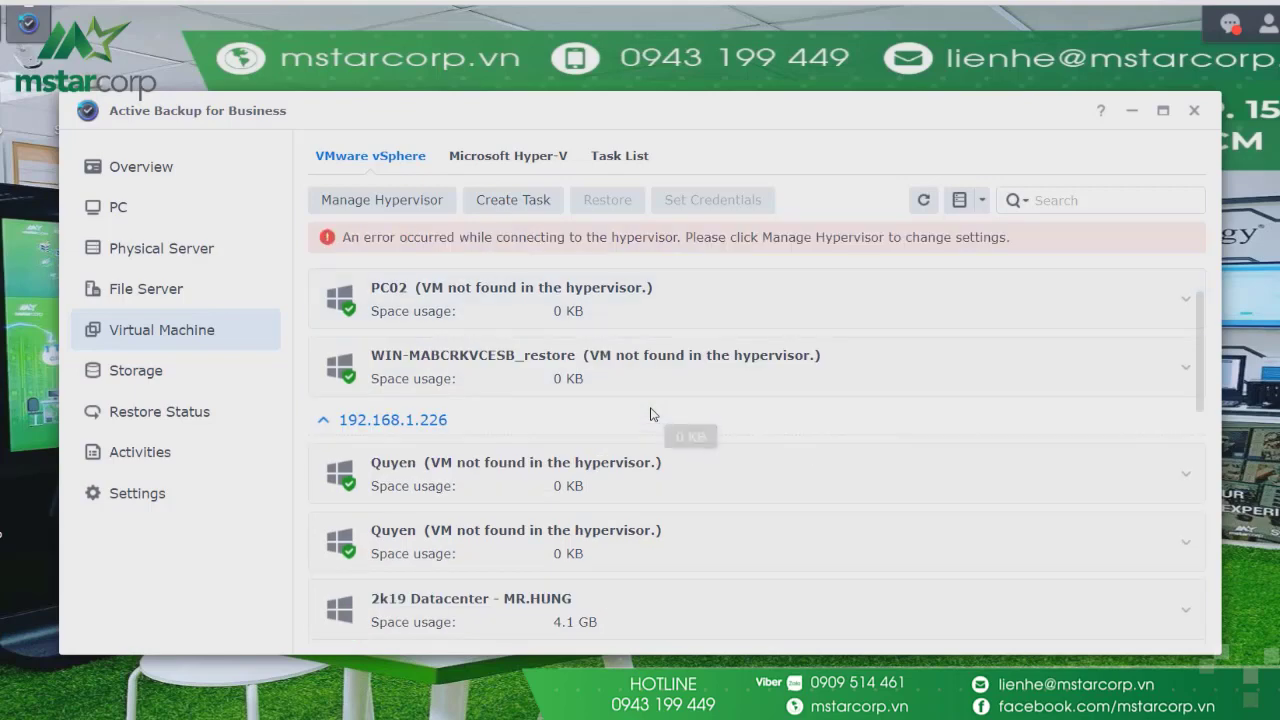